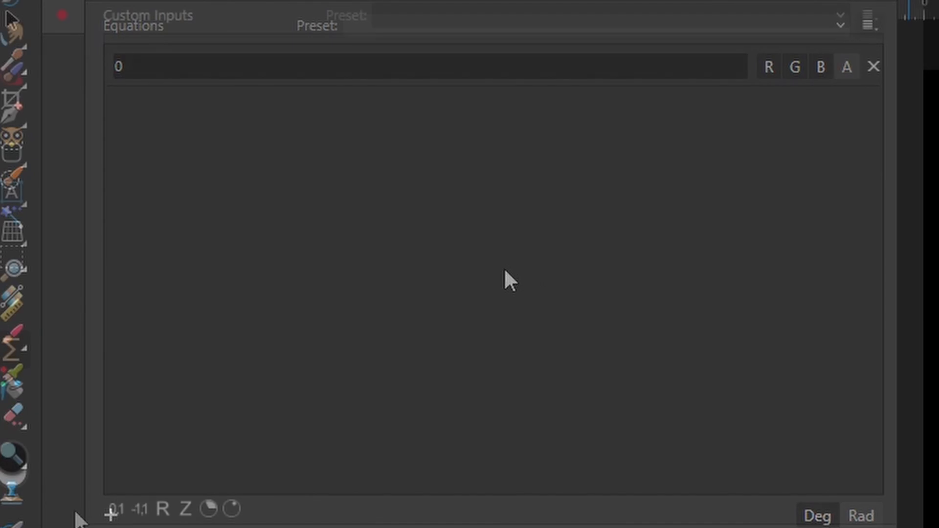
- Add two 0 to 1 range custom inputs, describing input a as Zoom In and input b as Zoom Out
{"action": "left_click", "coordinate": [114, 513]}
{"action": "left_click", "coordinate": [114, 513]}
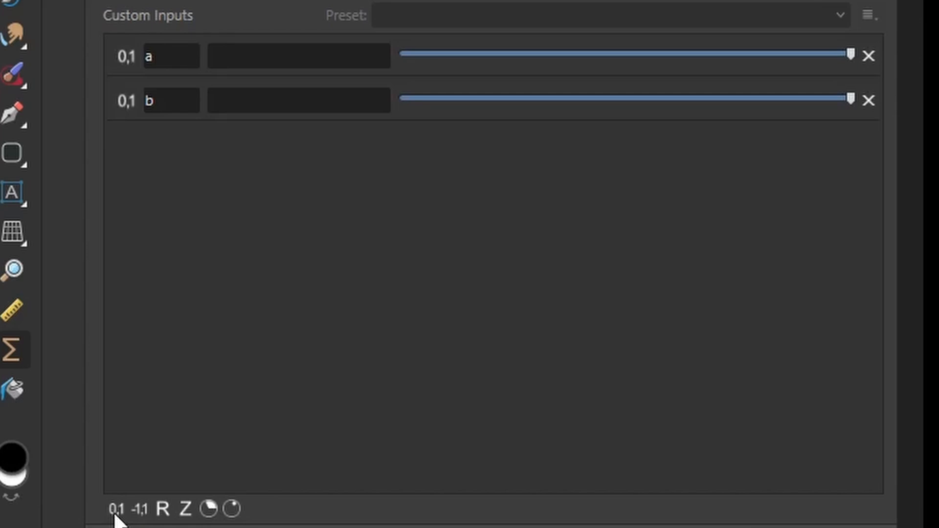
{"action": "left_click", "coordinate": [218, 60]}
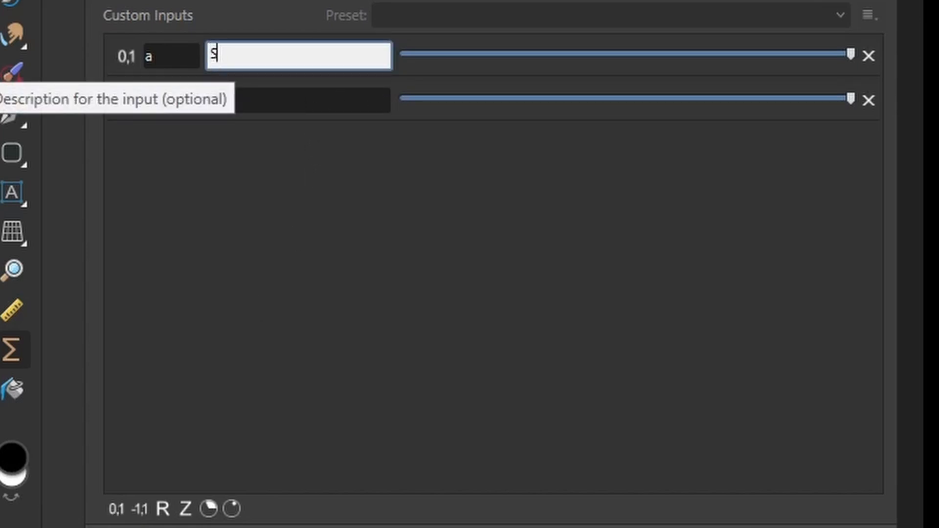
{"action": "type", "text": "Zoom In"}
{"action": "key", "text": "Return"}
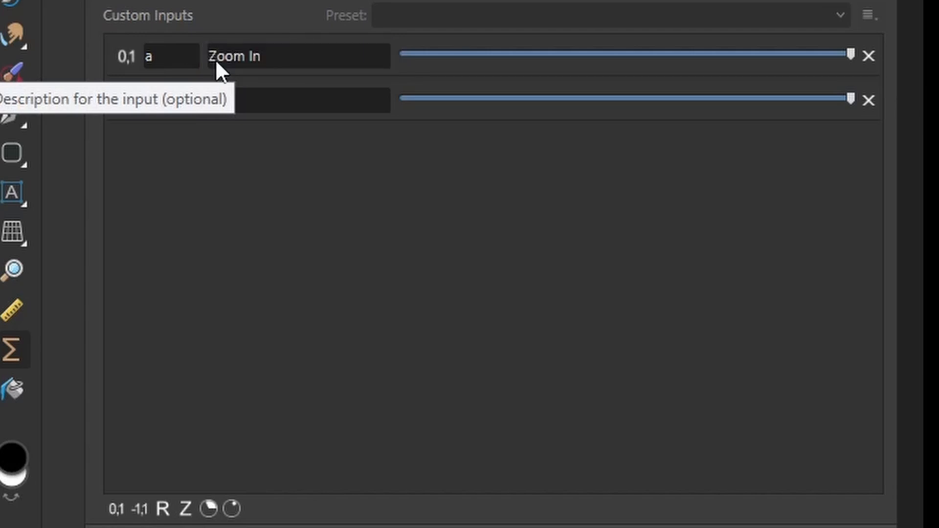
{"action": "left_click", "coordinate": [282, 100]}
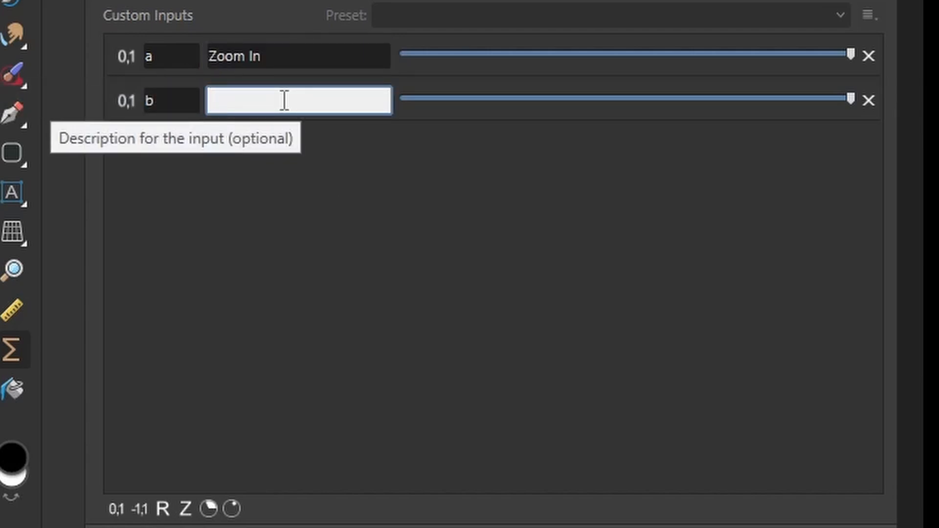
{"action": "type", "text": "Zoom Out"}
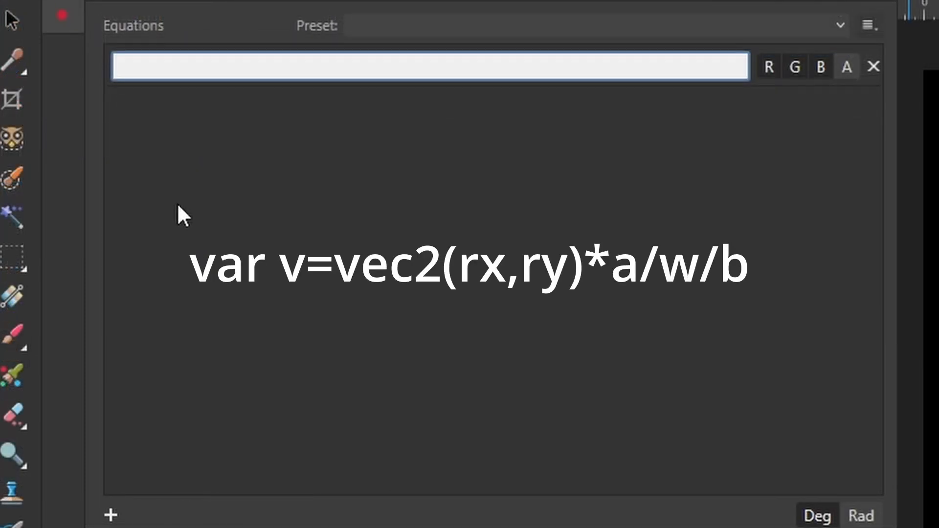
- Enter the equation var v=vec2(rx,ry)*a/w/b for the procedural texture
{"action": "type", "text": "var v=vec2("}
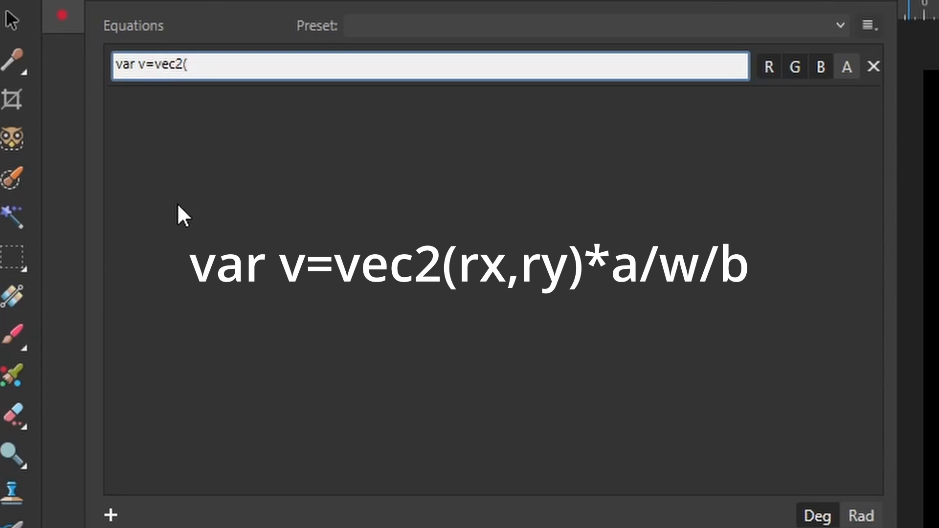
{"action": "type", "text": "rx,ry)*a/w"}
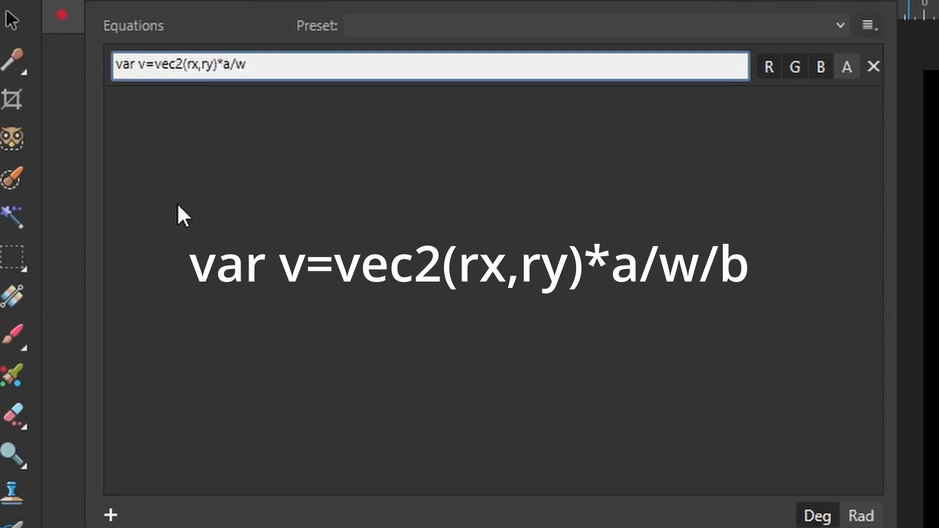
{"action": "type", "text": "/b"}
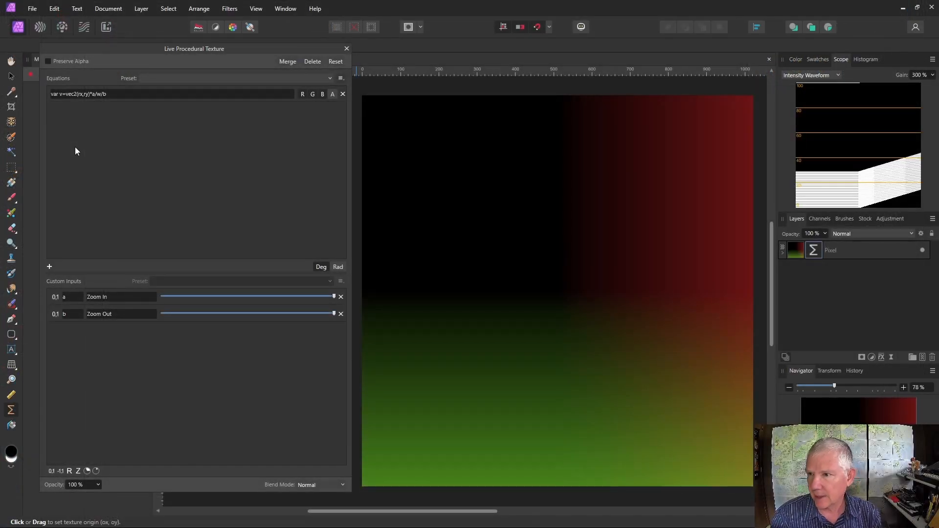
- Try out the texture by shifting its origin on the canvas and varying the Zoom In input
{"action": "mouse_move", "coordinate": [530, 289]}
{"action": "left_mouse_down"}
{"action": "mouse_move", "coordinate": [478, 243]}
{"action": "mouse_move", "coordinate": [535, 307]}
{"action": "left_mouse_up"}
{"action": "left_click_drag", "start_coordinate": [334, 297], "coordinate": [337, 323]}
{"action": "left_click", "coordinate": [94, 93]}
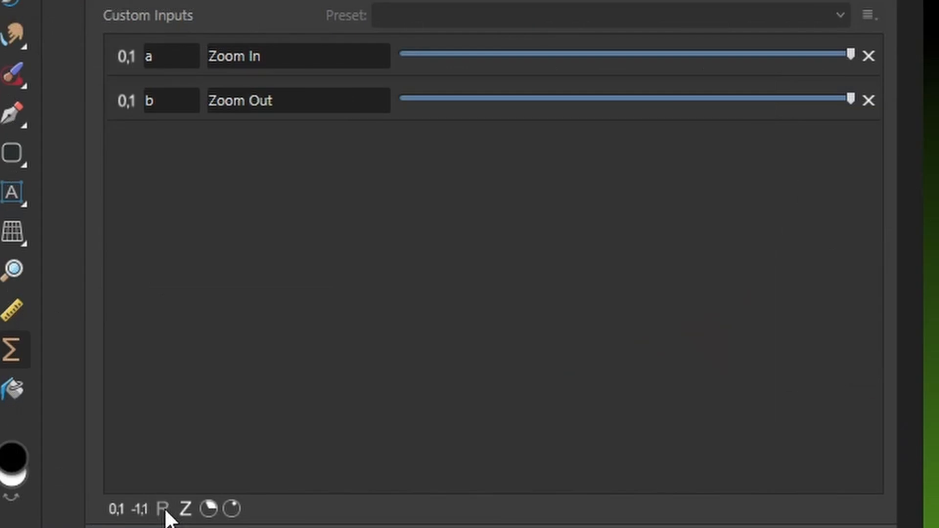
- Add a real-number custom input c described as Clamp Minimum and set its value to 0.001
{"action": "left_click", "coordinate": [70, 471]}
{"action": "left_click", "coordinate": [217, 151]}
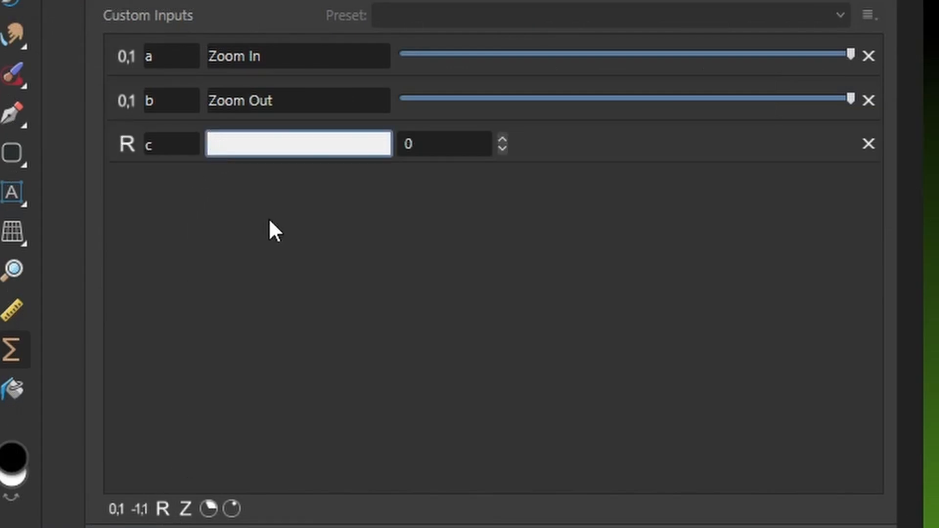
{"action": "type", "text": "Clamp Mi"}
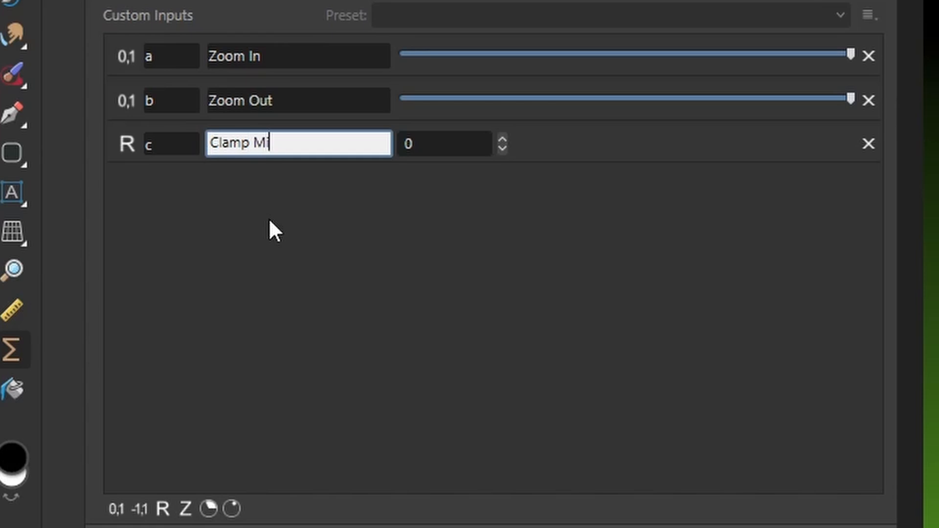
{"action": "type", "text": "nimum"}
{"action": "key", "text": "Return"}
{"action": "left_click", "coordinate": [429, 139]}
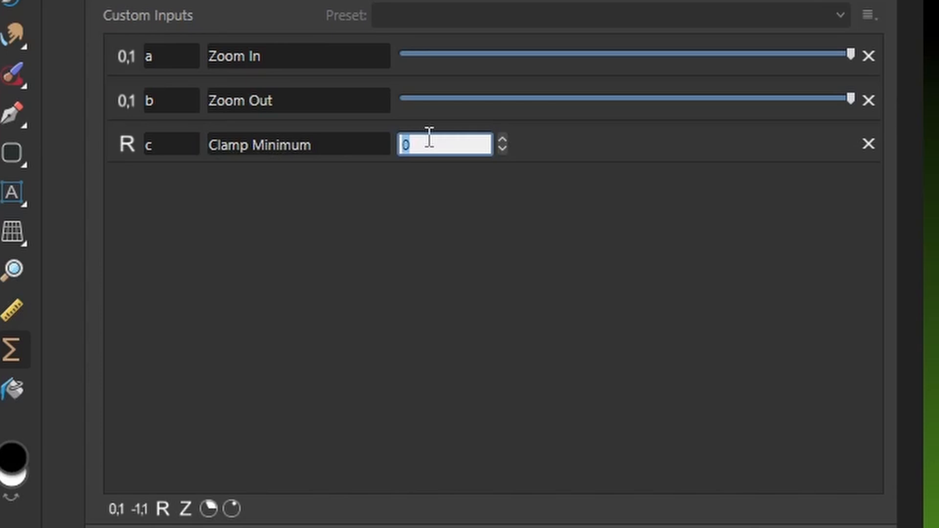
{"action": "type", "text": ".001"}
{"action": "key", "text": "Return"}
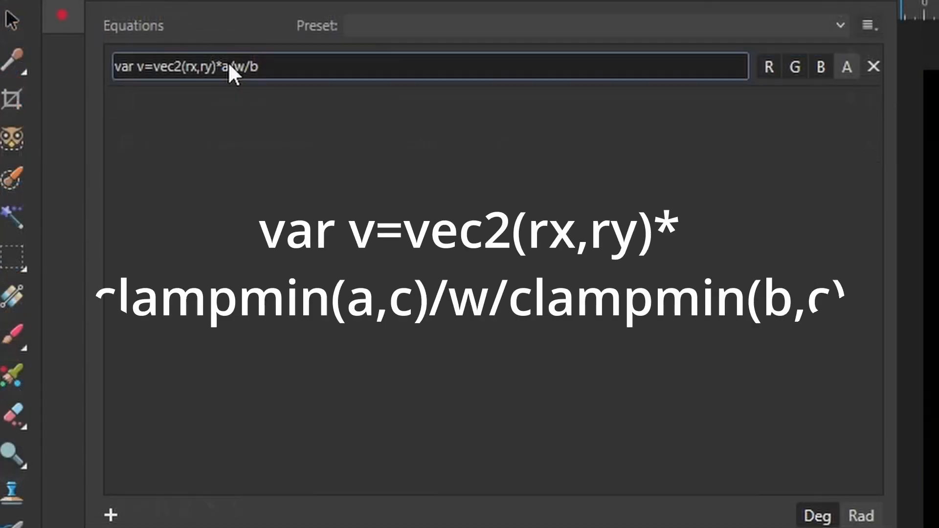
- Replace the multiplier a in the equation with clampmin(a,c)
{"action": "triple_click", "coordinate": [228, 61]}
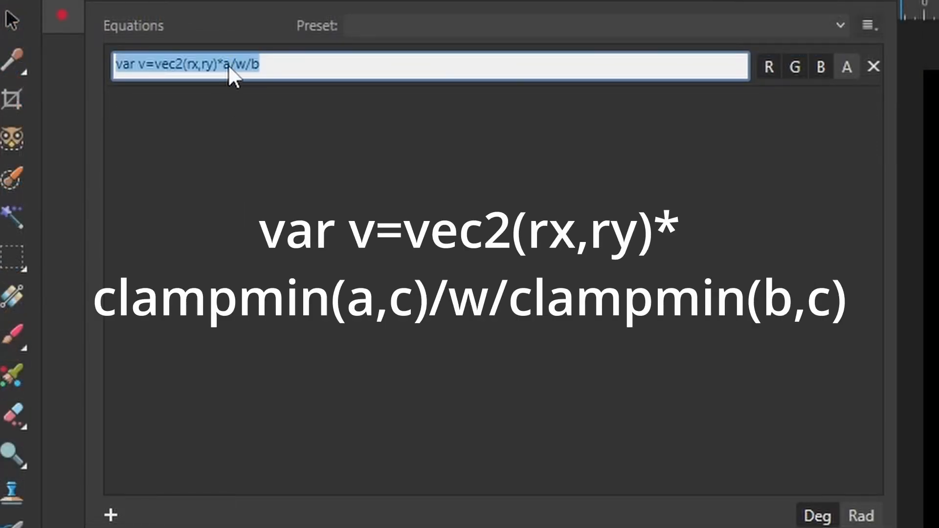
{"action": "left_click", "coordinate": [228, 64]}
{"action": "key", "text": "BackSpace"}
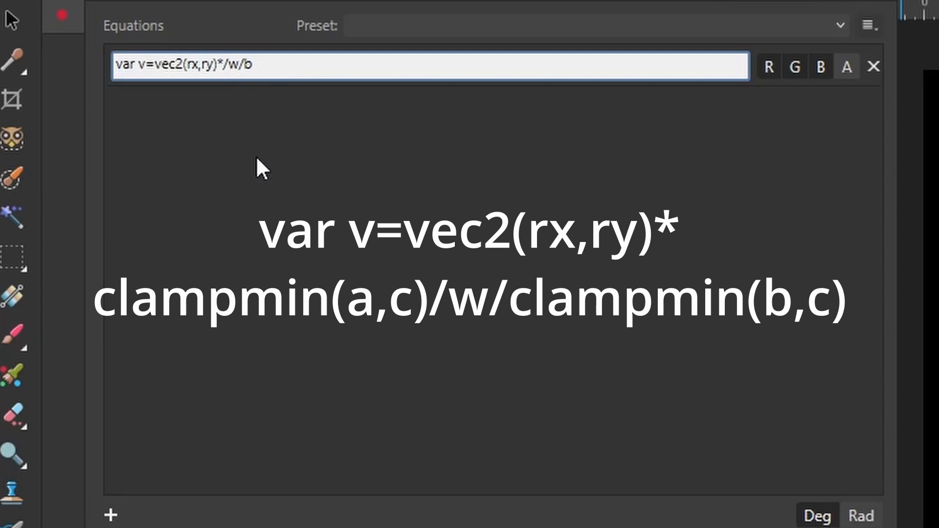
{"action": "type", "text": "clamp"}
{"action": "type", "text": "min("}
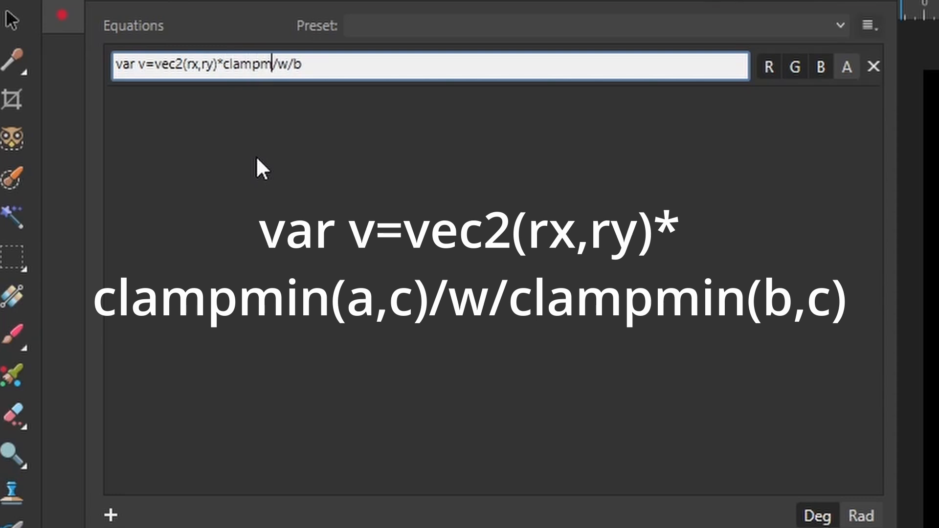
{"action": "type", "text": "a,c)"}
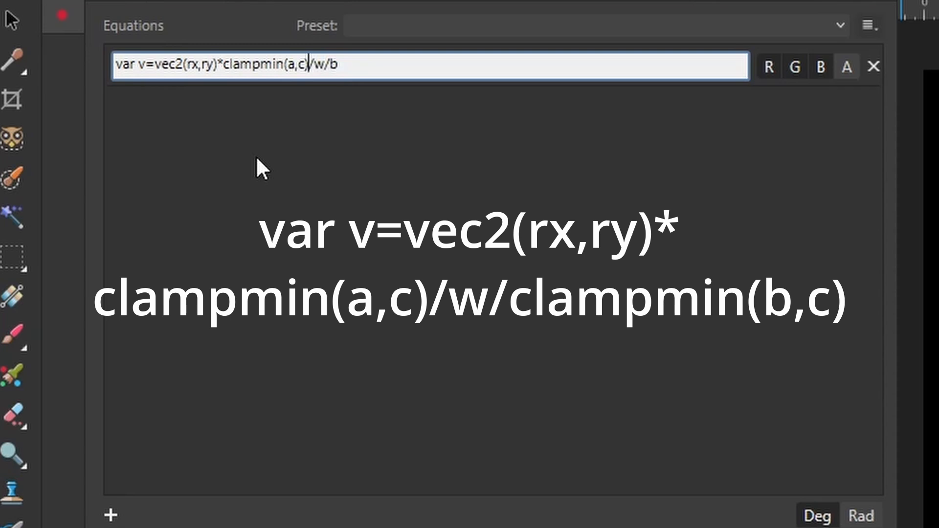
- Replace the divisor b in the equation with clampmin(b,c) and test the zoom control on the texture
{"action": "left_click", "coordinate": [334, 55]}
{"action": "type", "text": "clampmin(b"}
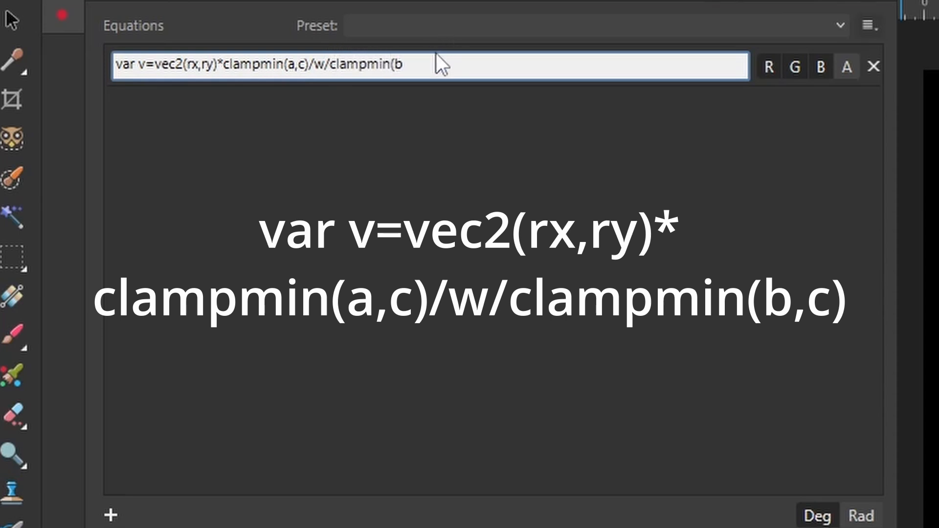
{"action": "left_click", "coordinate": [440, 69]}
{"action": "type", "text": ",c)"}
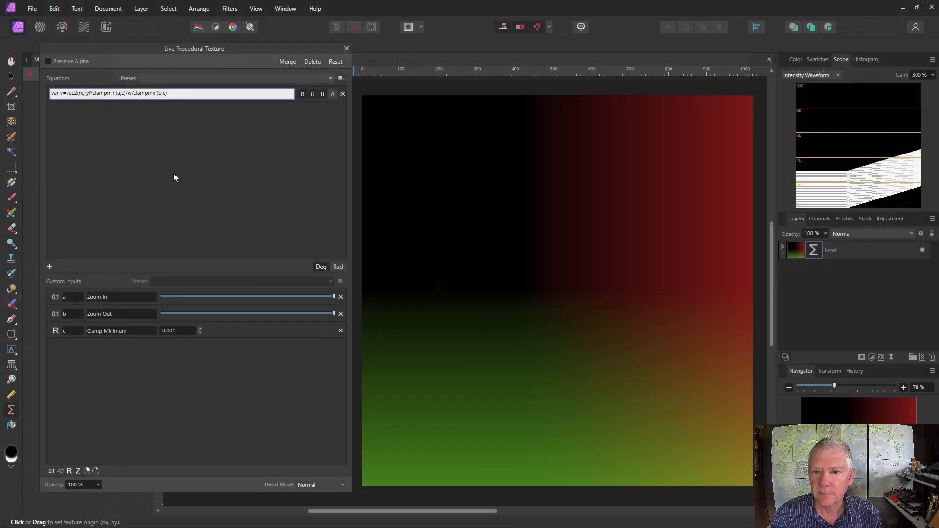
{"action": "left_click", "coordinate": [173, 174]}
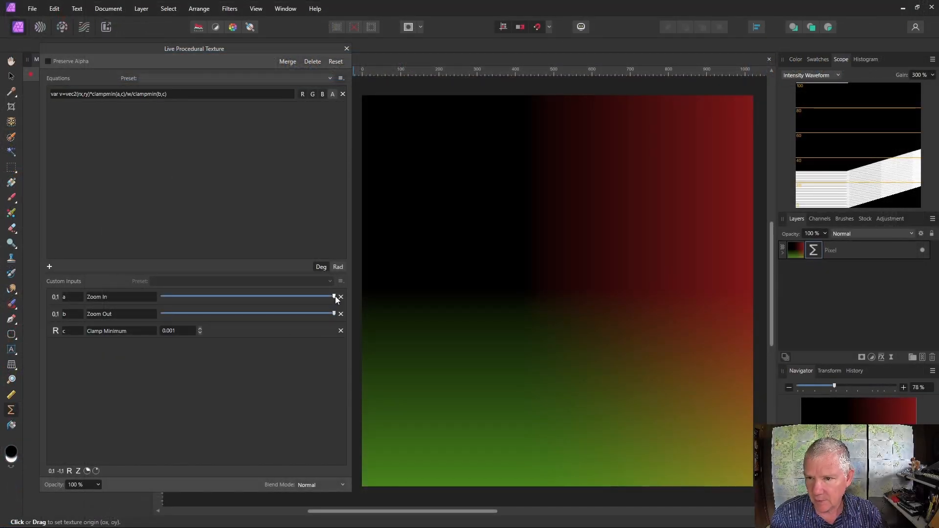
{"action": "left_click_drag", "start_coordinate": [334, 297], "coordinate": [374, 310]}
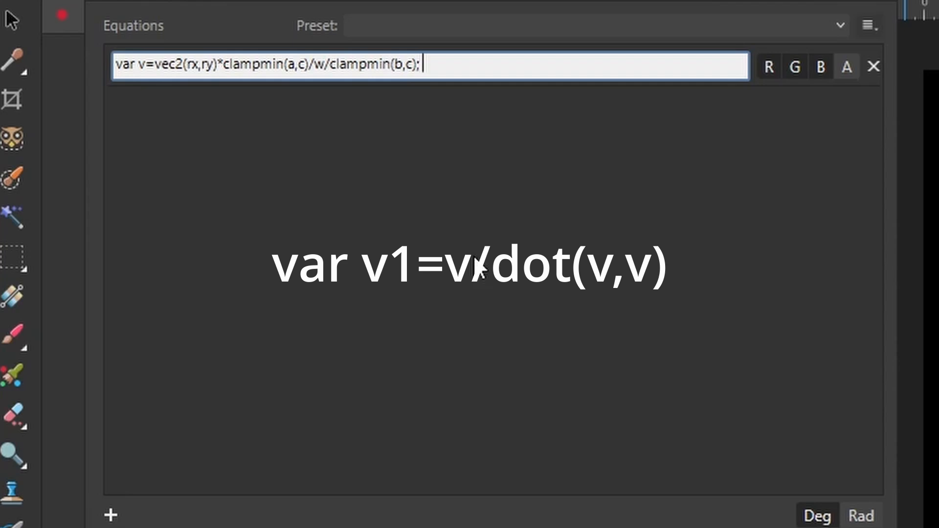
- Append the statement var v1=v/dot(v,v) to the equation and test the Zoom In and Zoom Out inputs
{"action": "type", "text": "var v1=v/"}
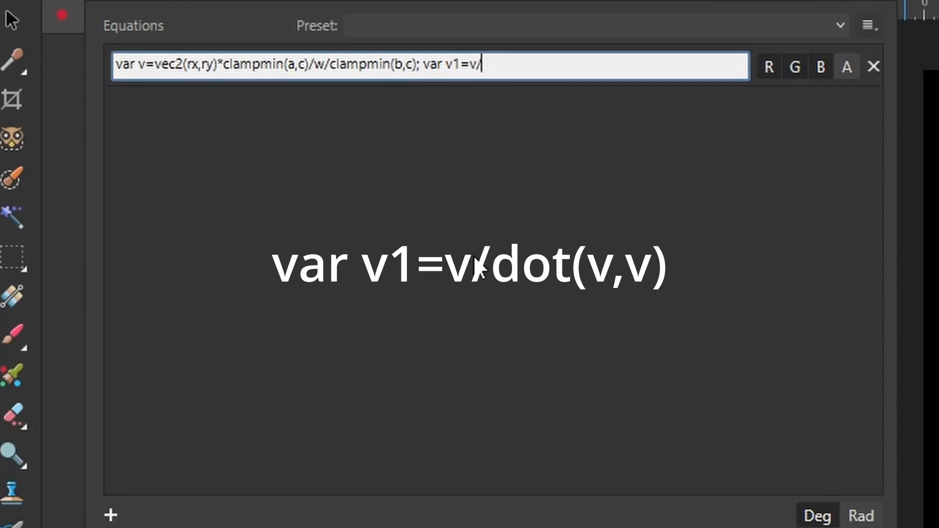
{"action": "type", "text": "dot(v,v)"}
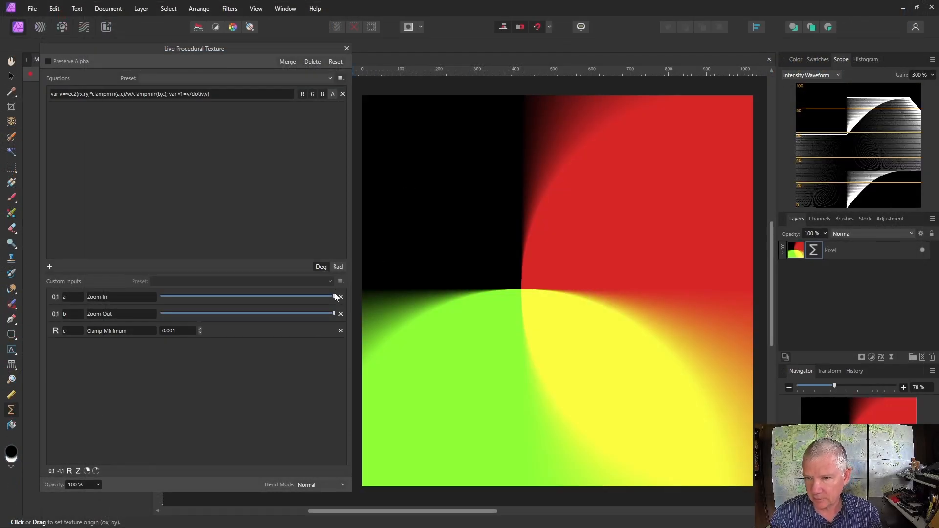
{"action": "left_click_drag", "start_coordinate": [334, 296], "coordinate": [230, 323]}
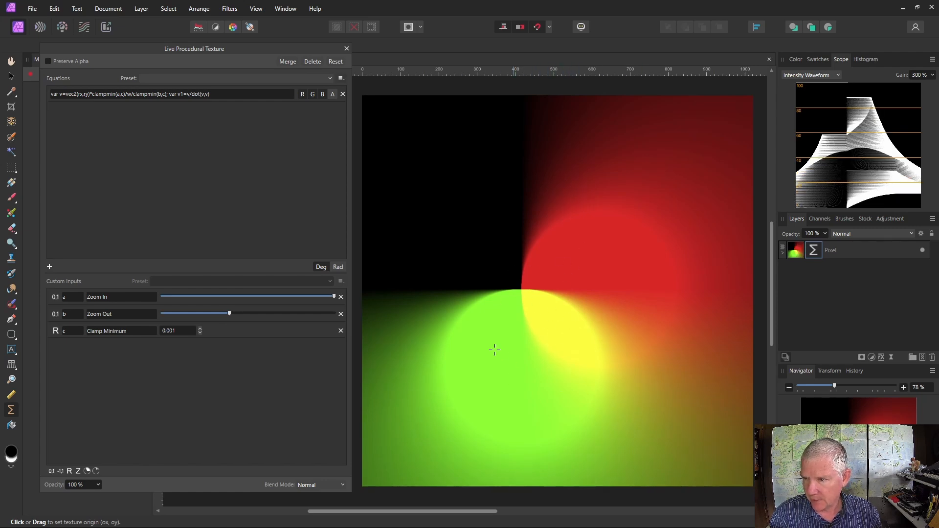
{"action": "left_click_drag", "start_coordinate": [230, 315], "coordinate": [239, 316]}
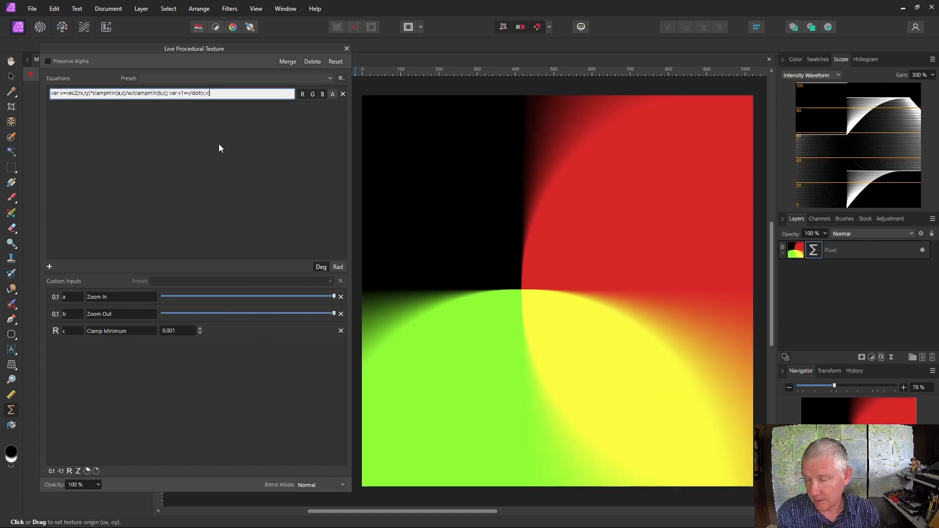
- Add oschsin(v1) as the final expression of the equation and move the texture origin horizontally toward the canvas centre
{"action": "type", "text": ";"}
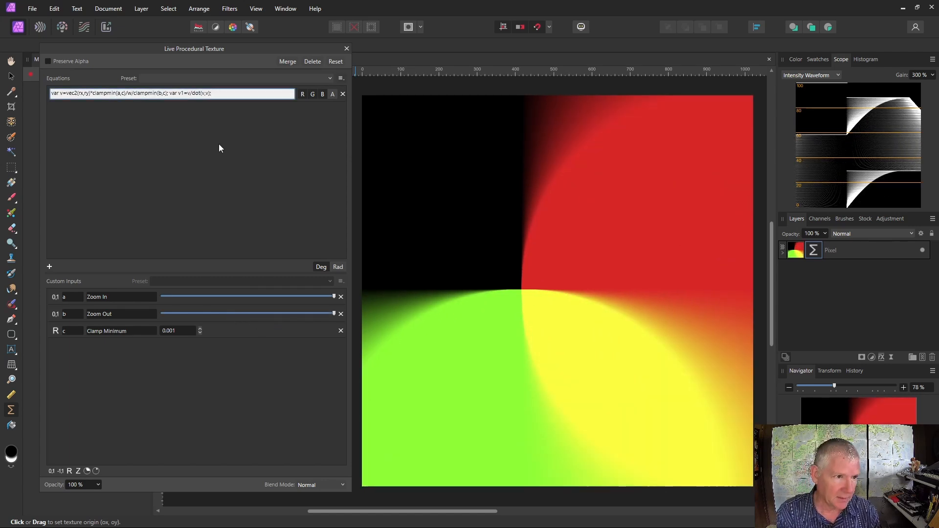
{"action": "type", "text": " osc"}
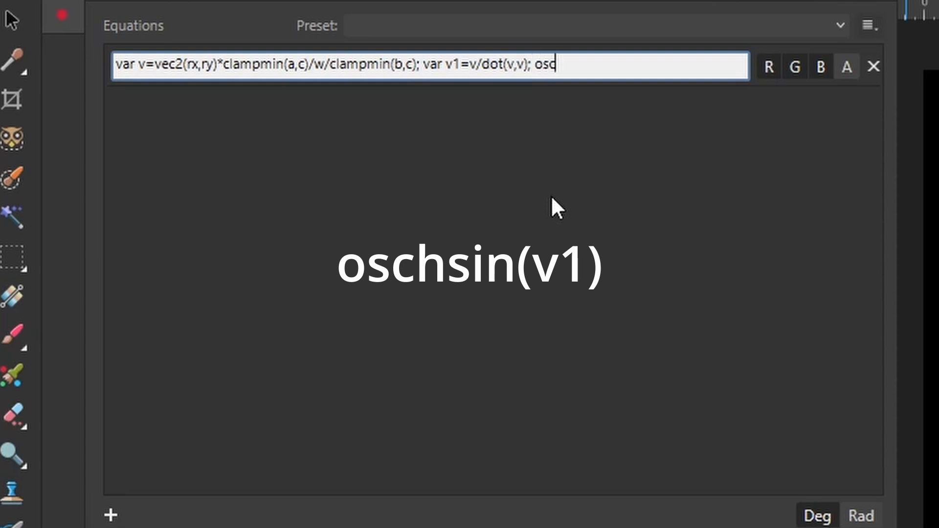
{"action": "type", "text": "hsin(v1)"}
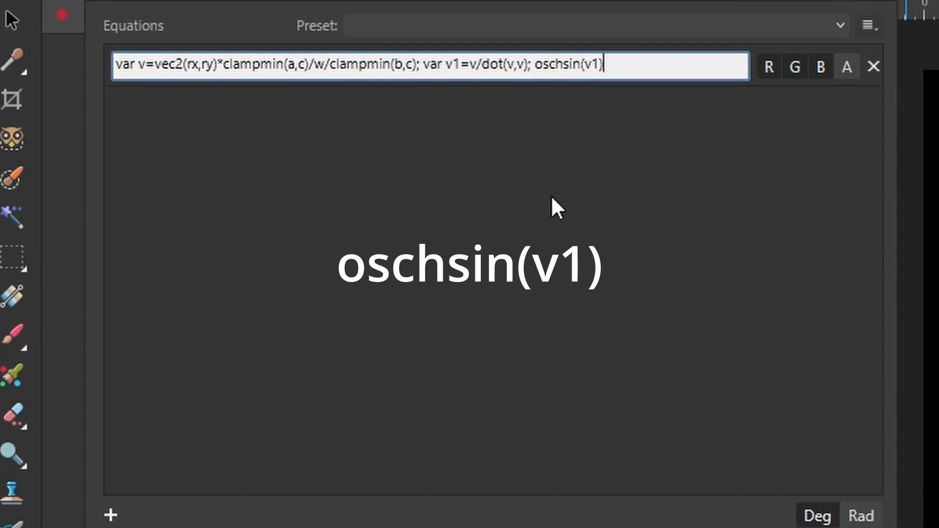
{"action": "key", "text": "Return"}
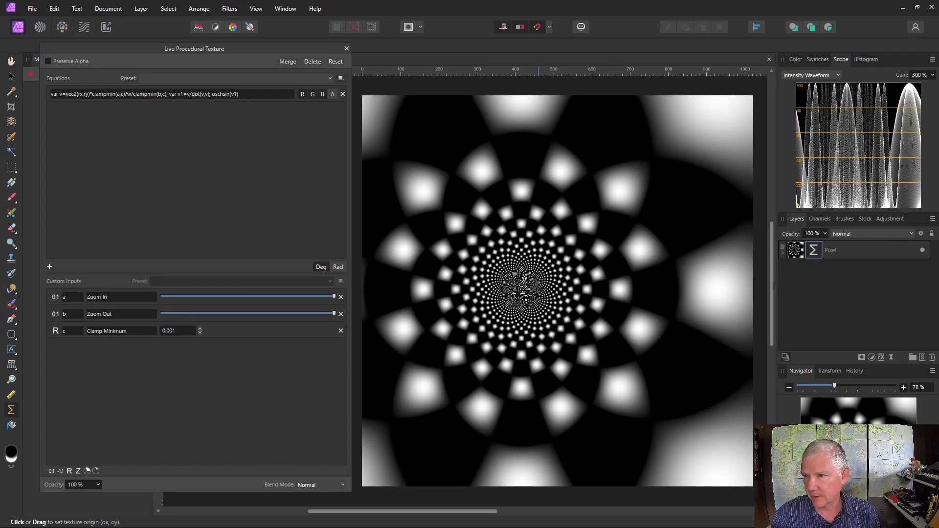
{"action": "left_click_drag", "start_coordinate": [518, 286], "coordinate": [548, 287]}
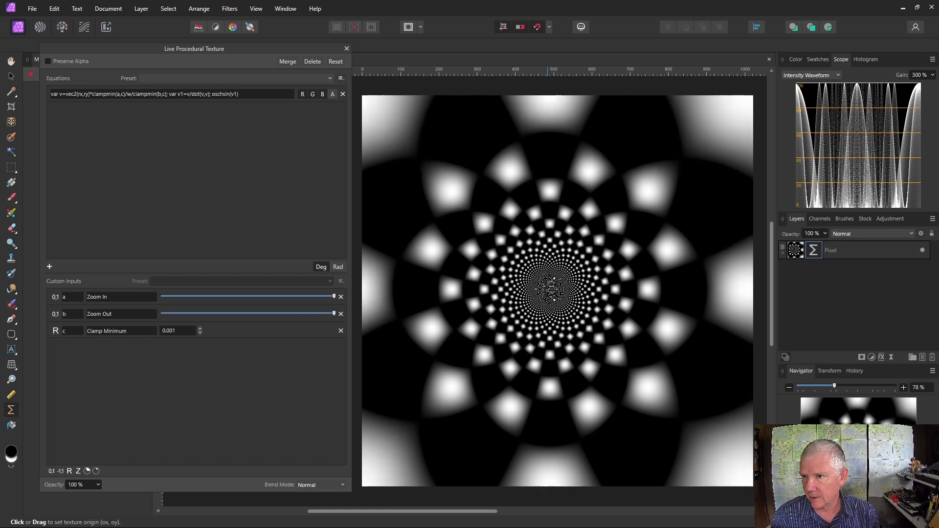
- Wrap the final expression in an absolute value so it reads abs(oschsin(v1))
{"action": "left_click", "coordinate": [213, 94]}
{"action": "left_click", "coordinate": [213, 94]}
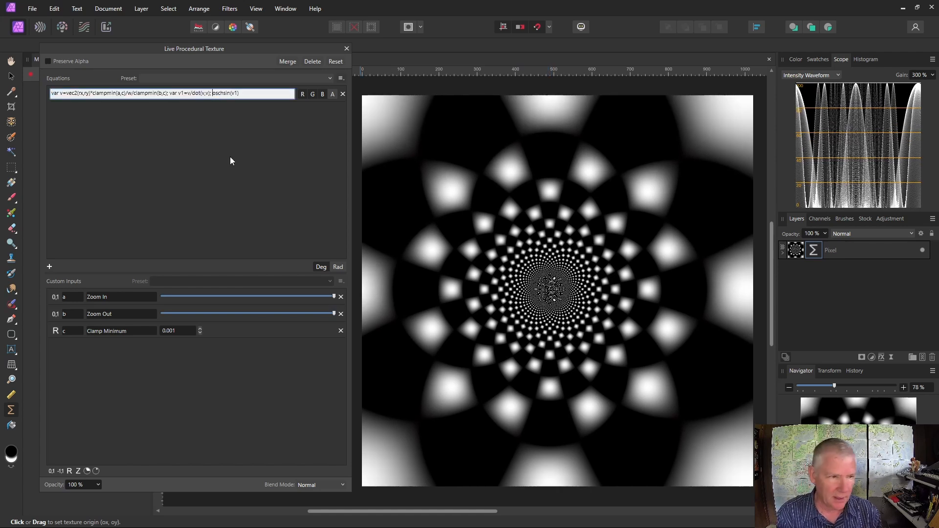
{"action": "type", "text": "abs("}
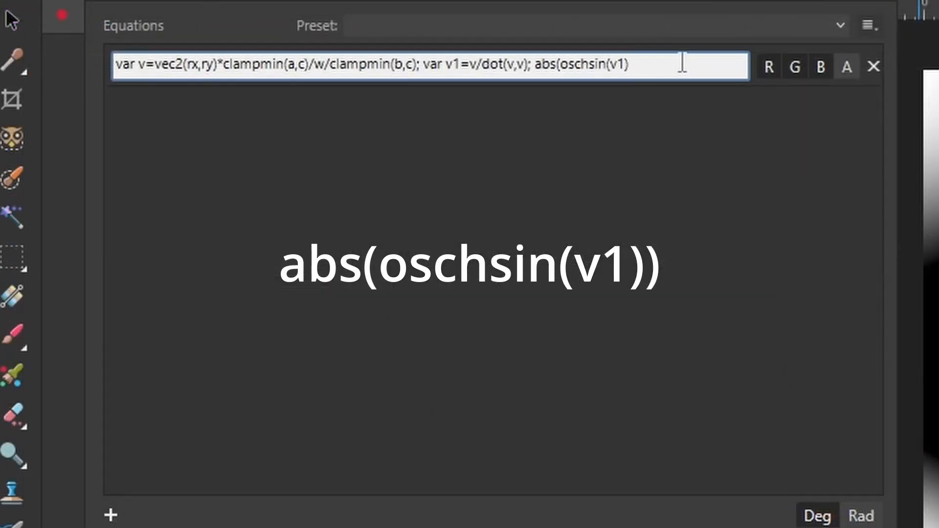
{"action": "type", "text": ")"}
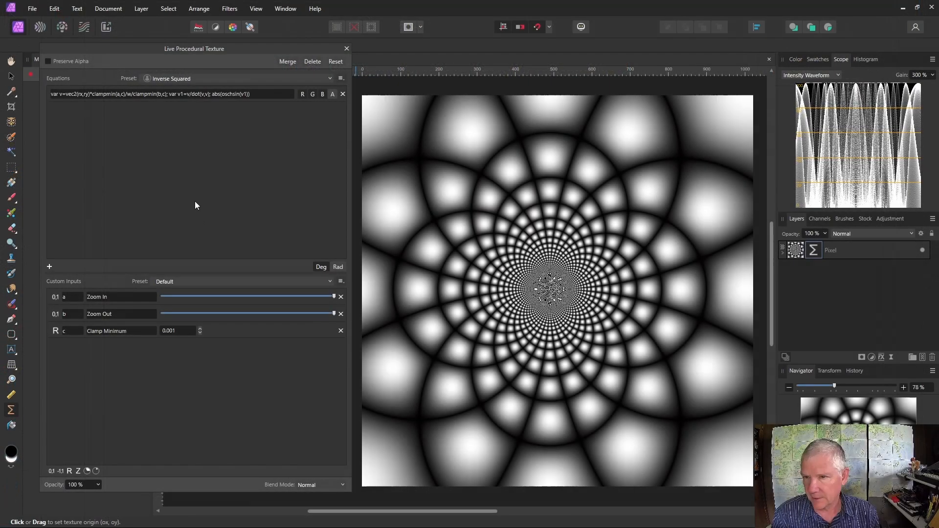
- Apply the Corroded Brass preset of the Gradient Map adjustment to the pattern and move its settings dialog off the artwork
{"action": "left_click", "coordinate": [886, 220]}
{"action": "scroll", "coordinate": [853, 264], "scroll_direction": "down", "scroll_amount": 3}
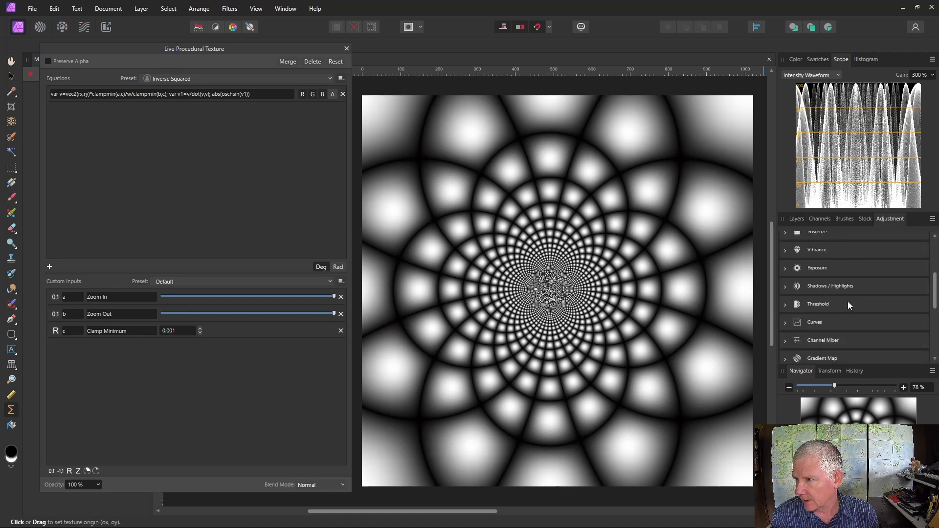
{"action": "scroll", "coordinate": [842, 302], "scroll_direction": "down", "scroll_amount": 2}
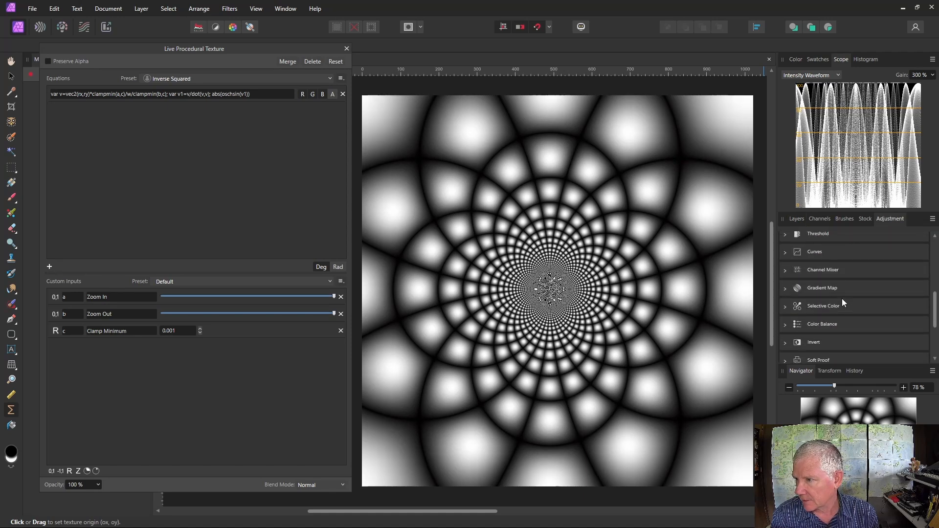
{"action": "left_click", "coordinate": [800, 289]}
{"action": "scroll", "coordinate": [851, 318], "scroll_direction": "down", "scroll_amount": 2}
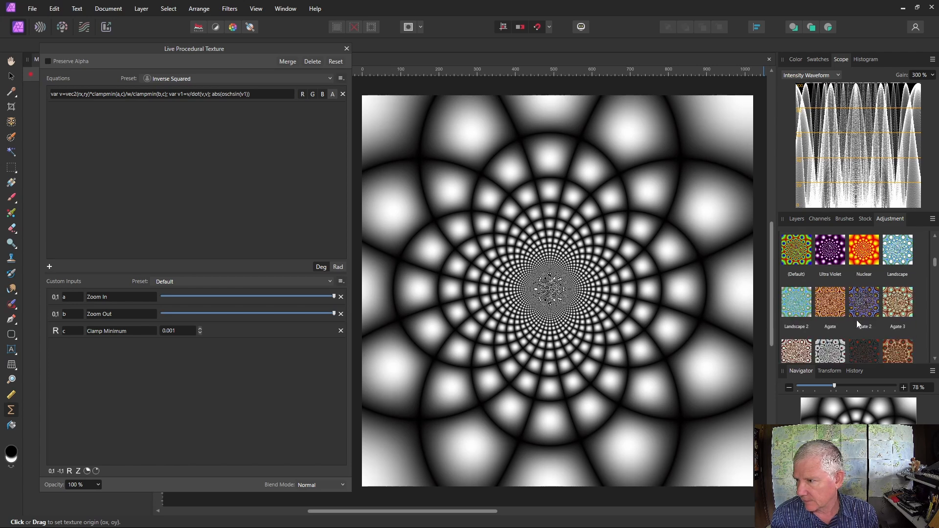
{"action": "scroll", "coordinate": [851, 315], "scroll_direction": "down", "scroll_amount": 4}
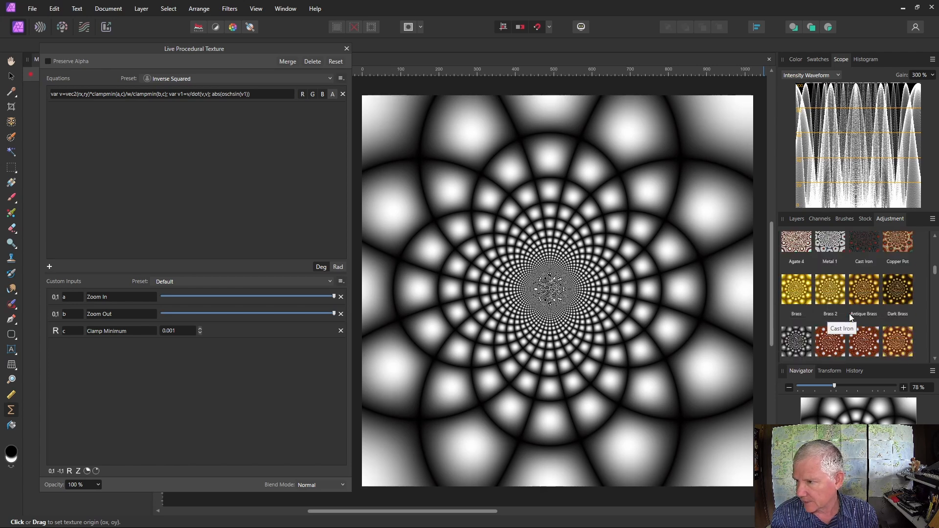
{"action": "scroll", "coordinate": [850, 318], "scroll_direction": "down", "scroll_amount": 2}
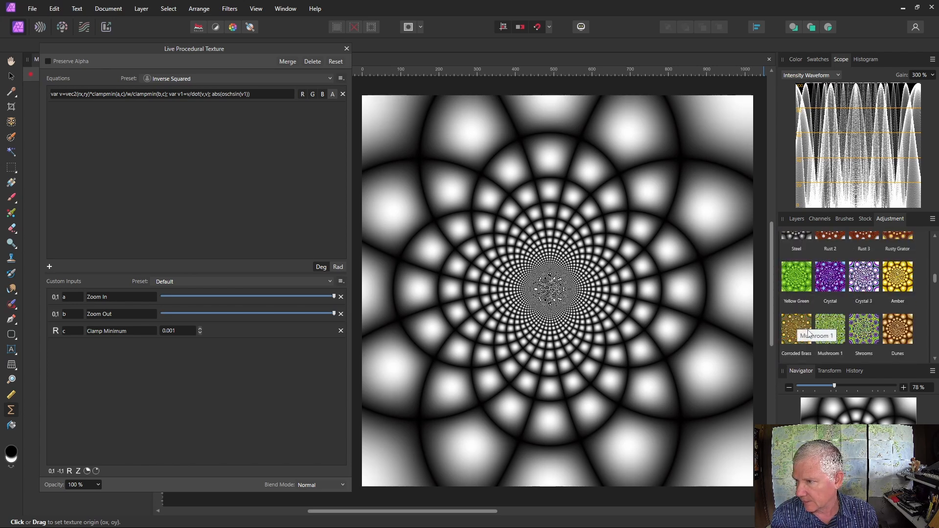
{"action": "left_click", "coordinate": [801, 333]}
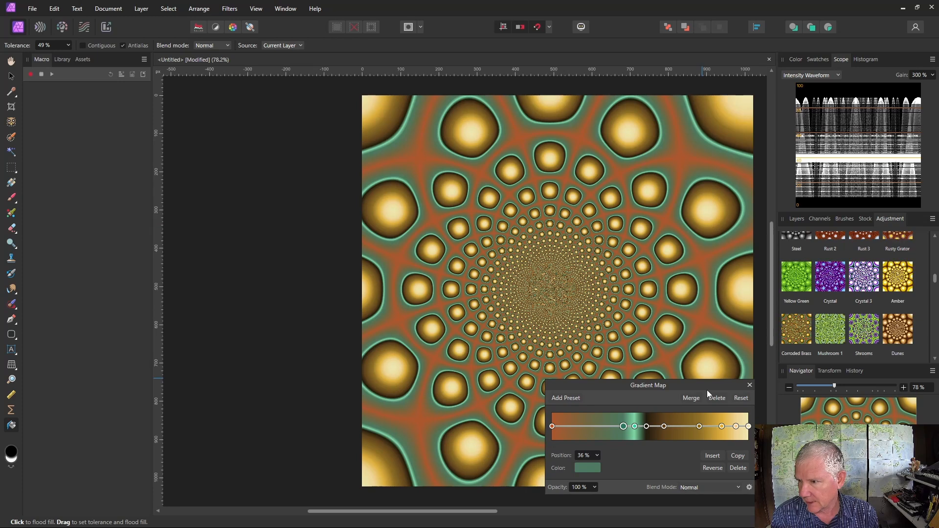
{"action": "left_click_drag", "start_coordinate": [706, 390], "coordinate": [337, 313]}
{"action": "left_click_drag", "start_coordinate": [264, 126], "coordinate": [265, 136]}
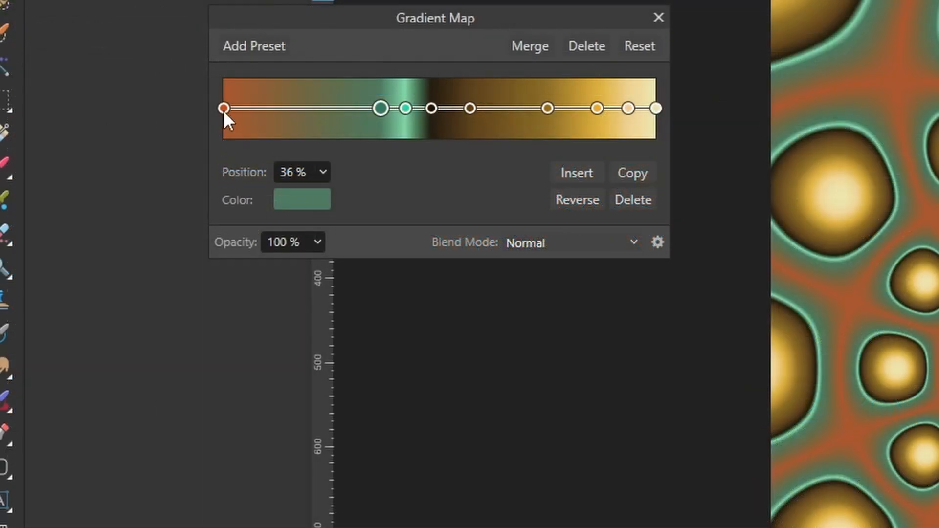
- Examine the position and RGB hex colour of the first four gradient map stops, from the orange start to the near-black stop
{"action": "left_click", "coordinate": [223, 108]}
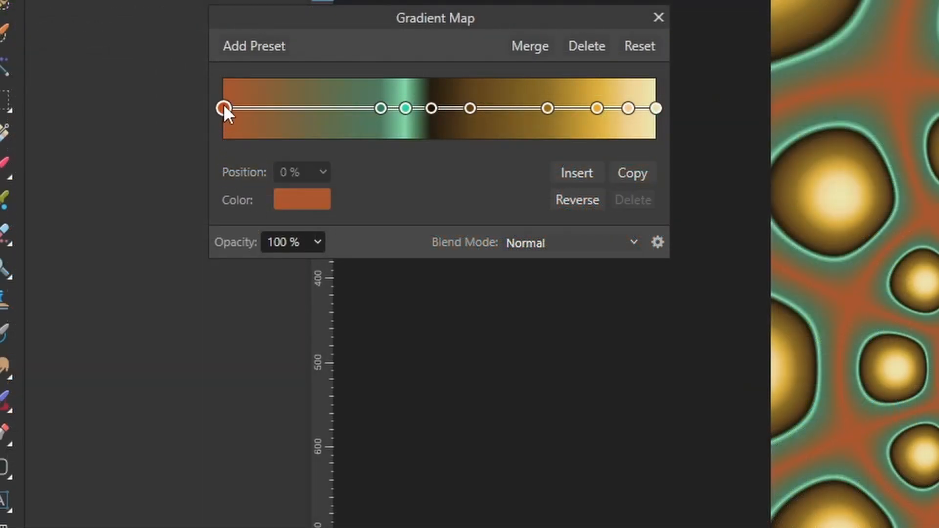
{"action": "left_click", "coordinate": [293, 202]}
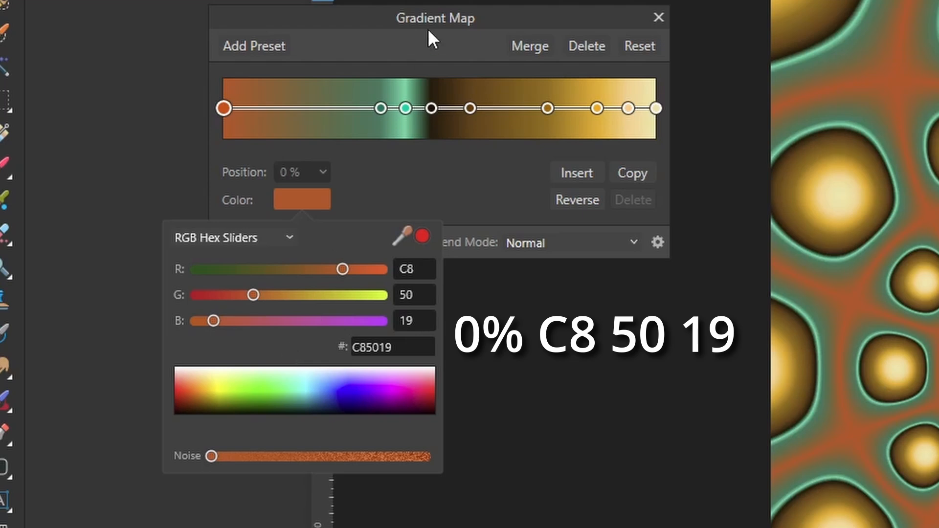
{"action": "left_click", "coordinate": [381, 108]}
{"action": "left_click", "coordinate": [382, 107]}
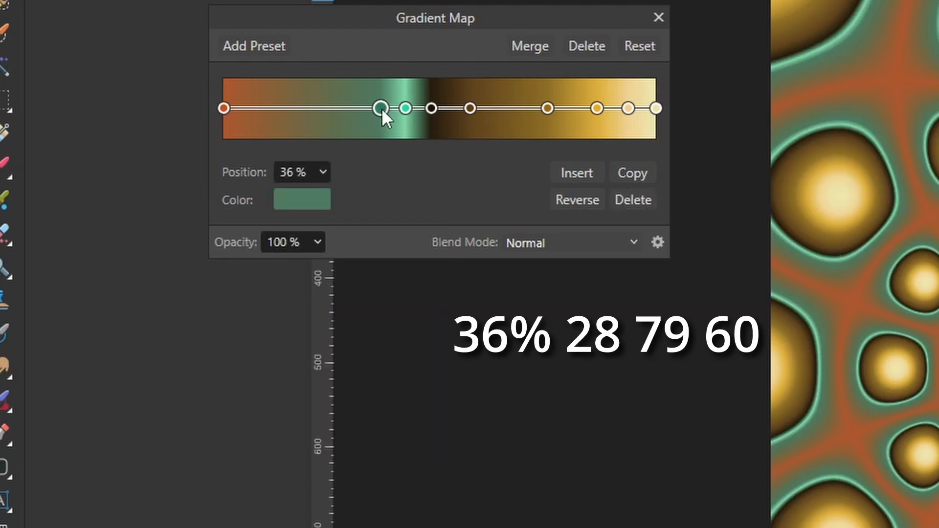
{"action": "left_click", "coordinate": [289, 201]}
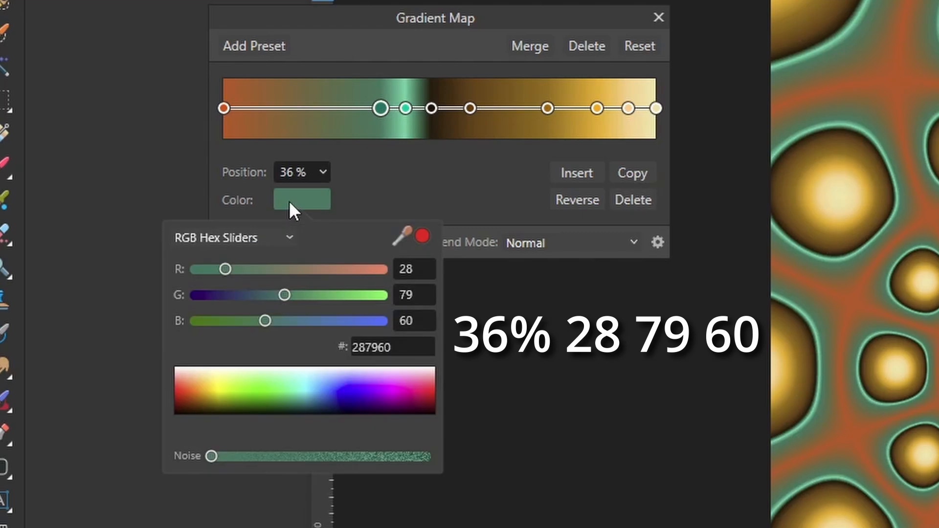
{"action": "left_click", "coordinate": [369, 193]}
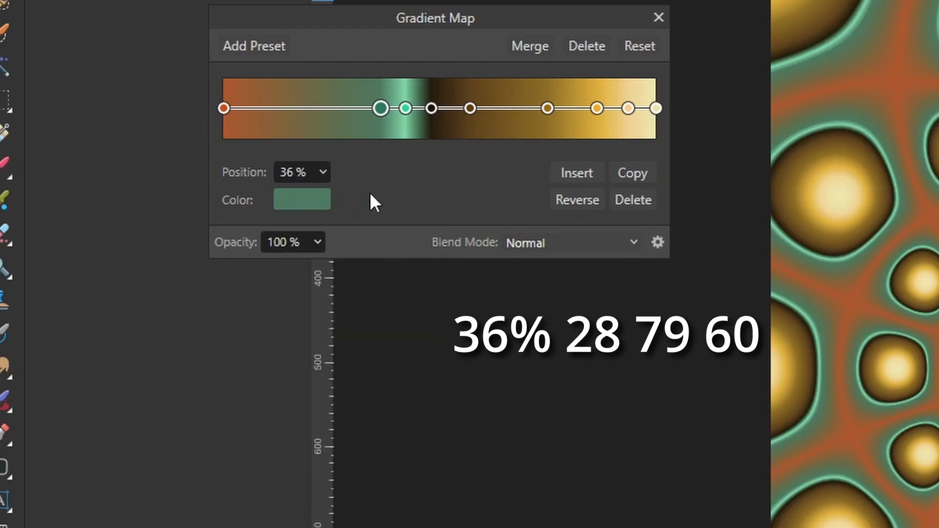
{"action": "left_click", "coordinate": [407, 107]}
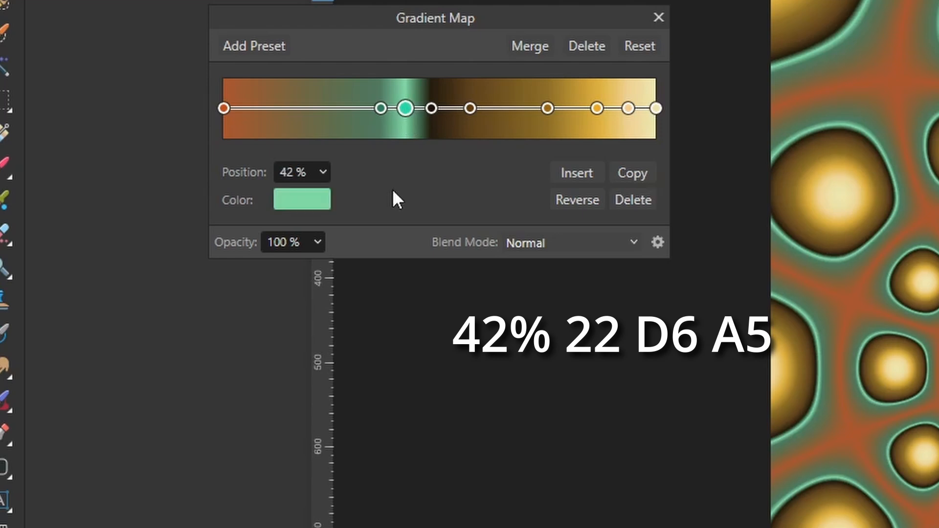
{"action": "left_click", "coordinate": [292, 201]}
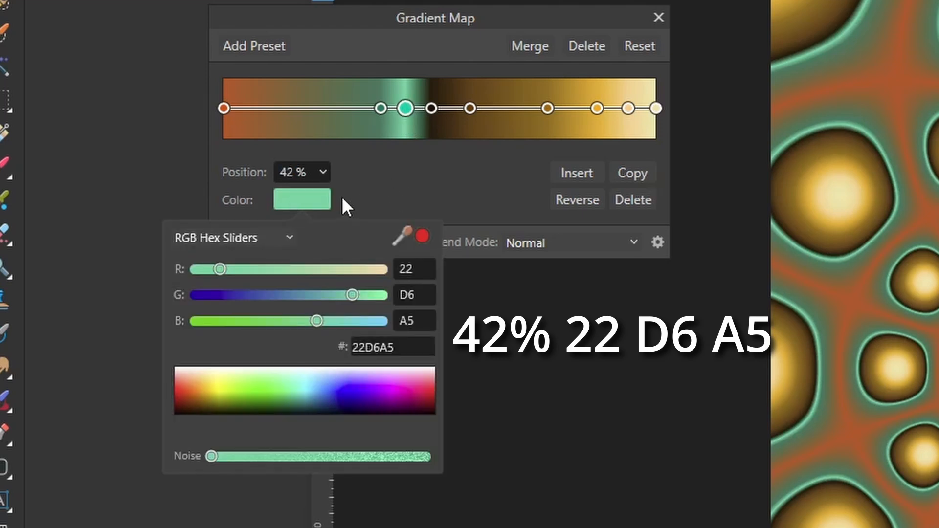
{"action": "left_click", "coordinate": [377, 177]}
{"action": "left_click", "coordinate": [429, 108]}
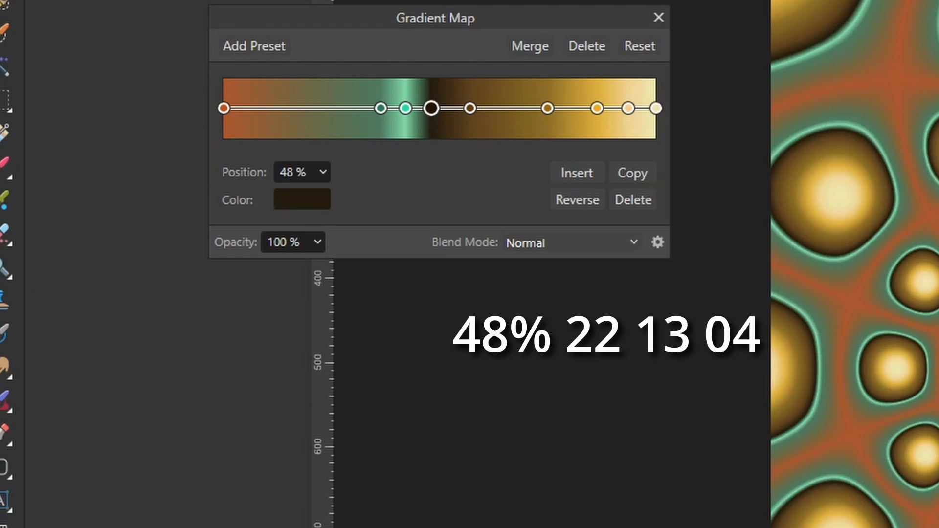
{"action": "left_click", "coordinate": [310, 196]}
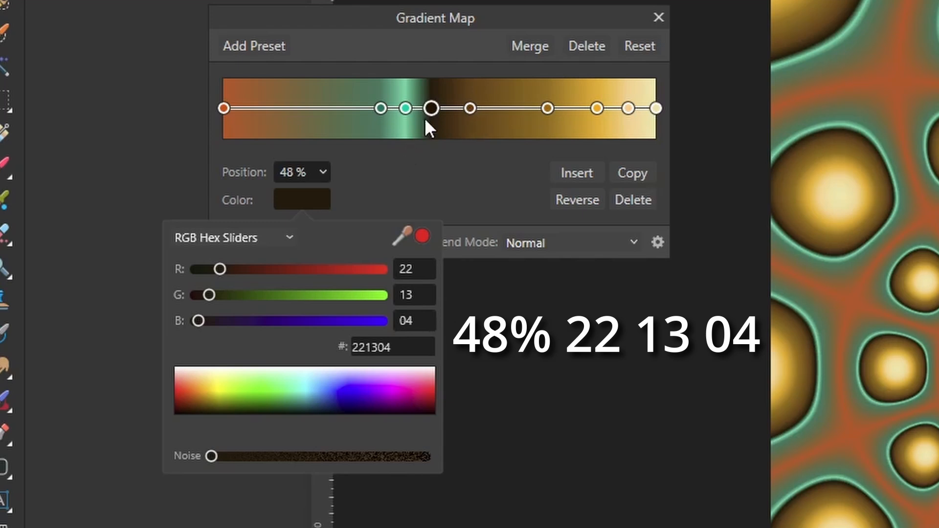
- Examine the position and RGB hex colour of the remaining five gradient map stops, from the dark brown stop to the pale yellow end
{"action": "left_click", "coordinate": [470, 108]}
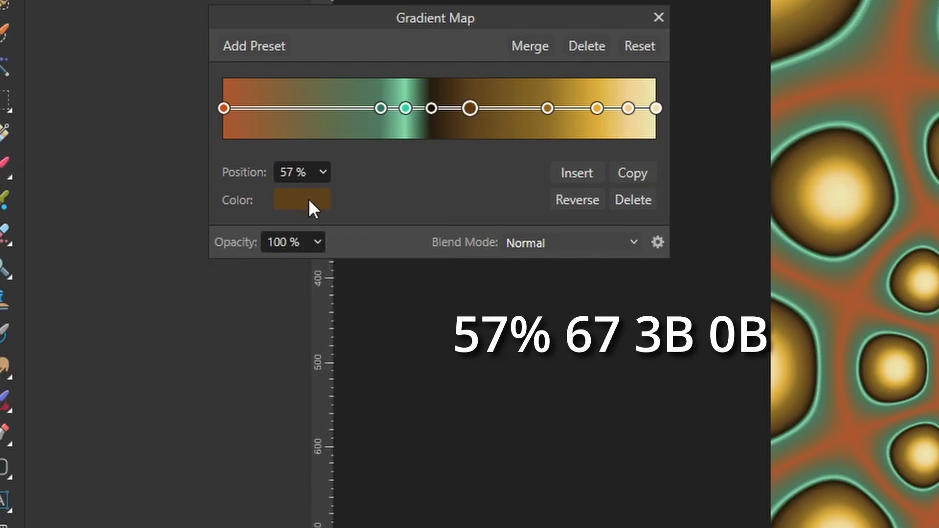
{"action": "left_click", "coordinate": [308, 200]}
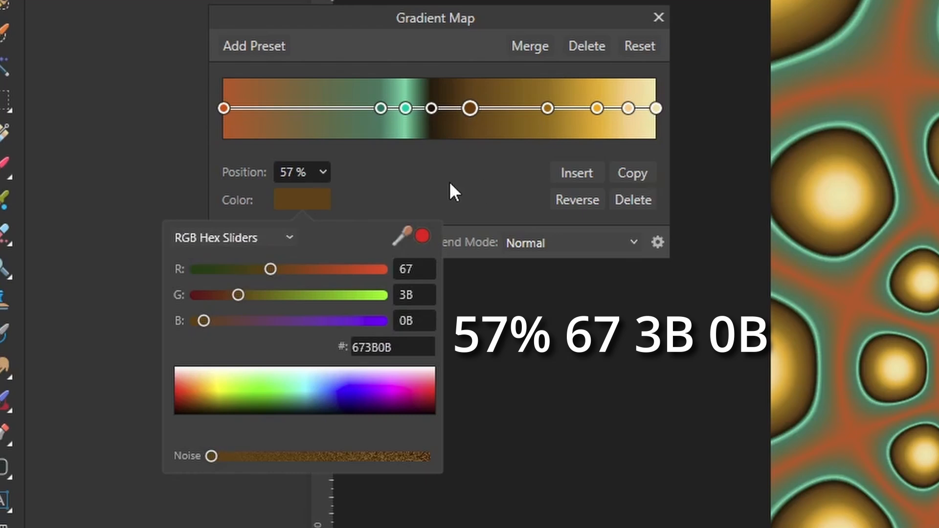
{"action": "left_click", "coordinate": [547, 108]}
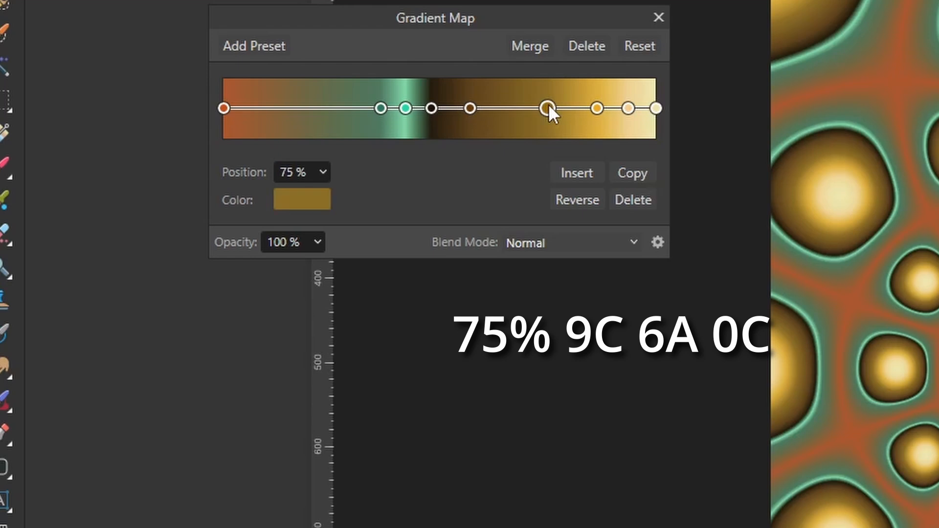
{"action": "left_click", "coordinate": [320, 198]}
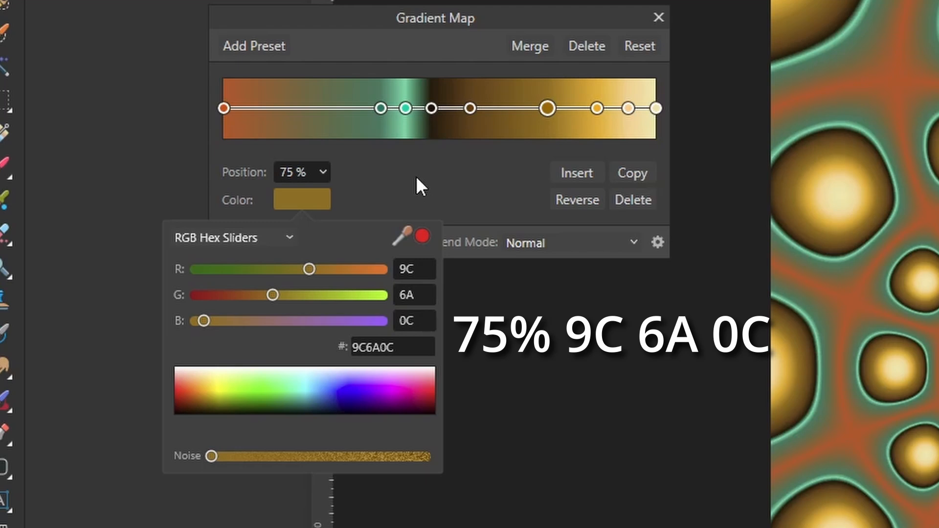
{"action": "left_click", "coordinate": [597, 108]}
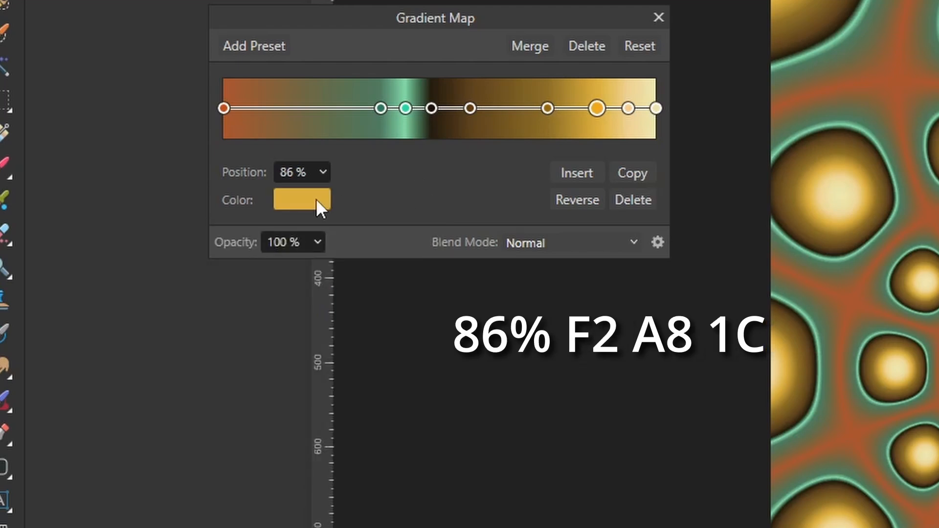
{"action": "left_click", "coordinate": [289, 199]}
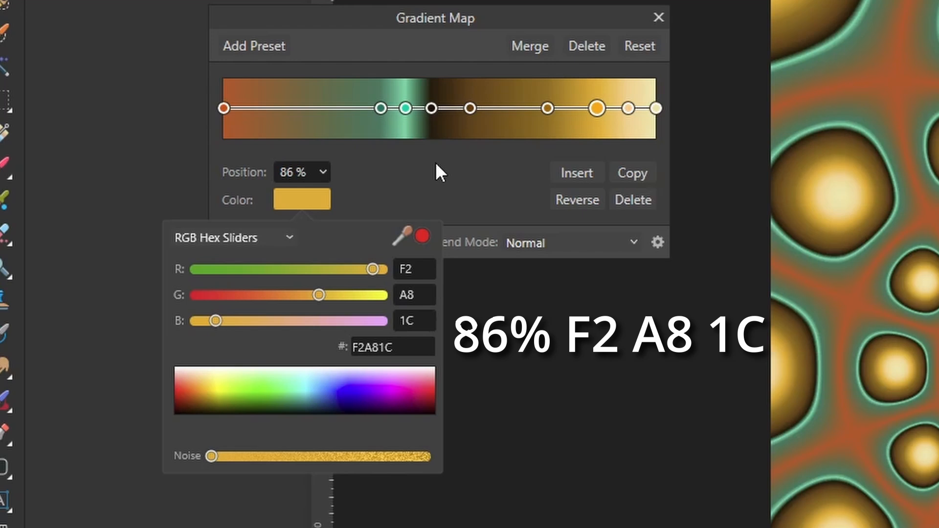
{"action": "left_click", "coordinate": [628, 108]}
{"action": "left_click", "coordinate": [303, 201]}
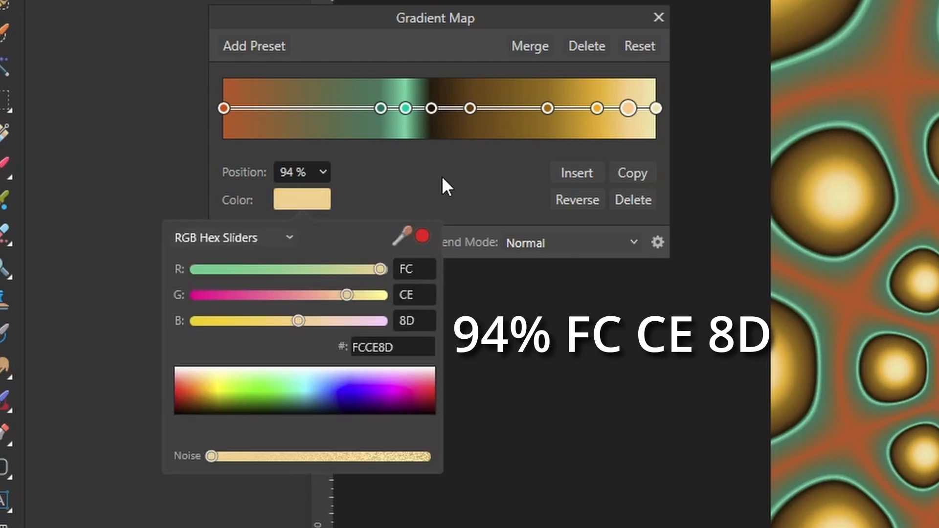
{"action": "left_click", "coordinate": [417, 164]}
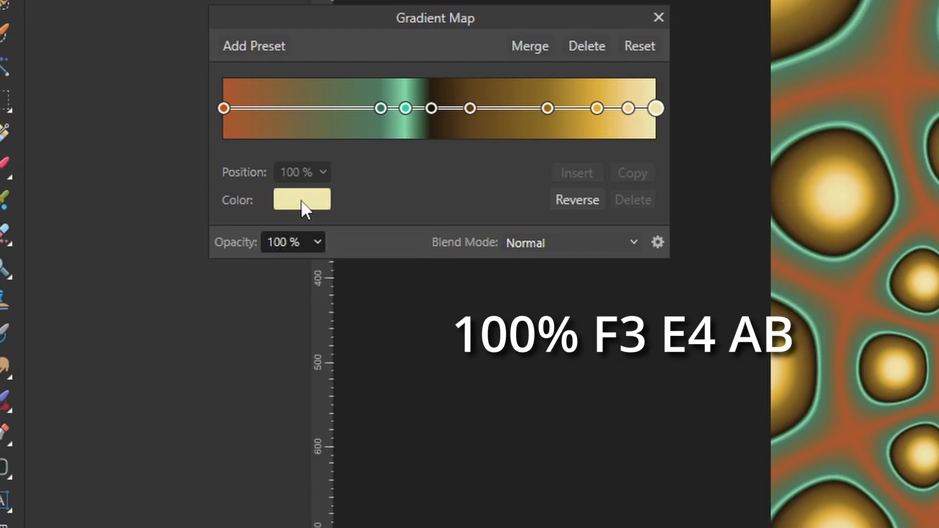
{"action": "left_click", "coordinate": [301, 200]}
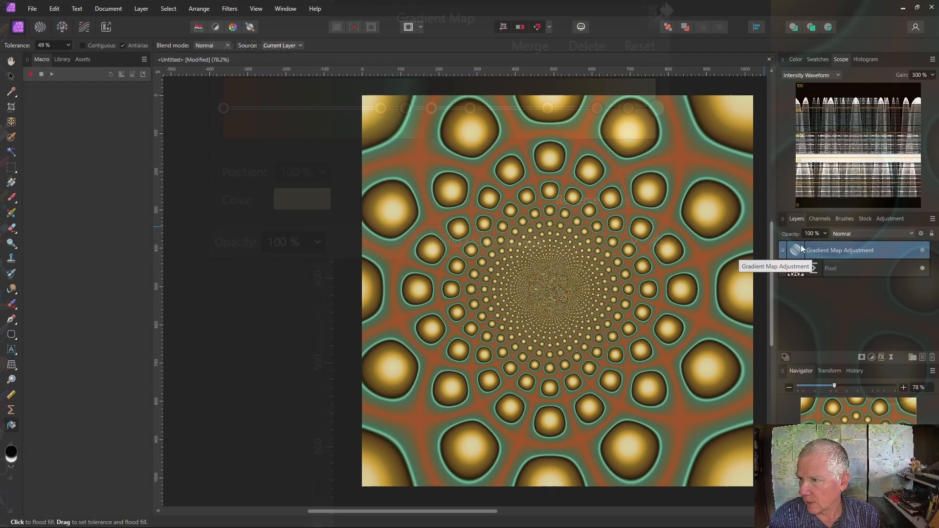
- Nest the Gradient Map adjustment inside the Pixel layer and lower the live procedural texture's Zoom In input to near its minimum
{"action": "left_click_drag", "start_coordinate": [801, 249], "coordinate": [799, 267]}
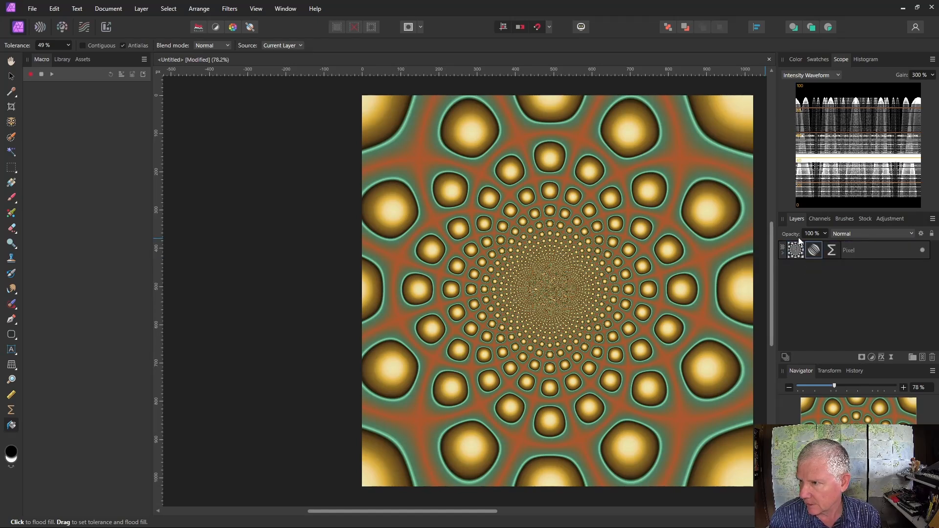
{"action": "double_click", "coordinate": [833, 251]}
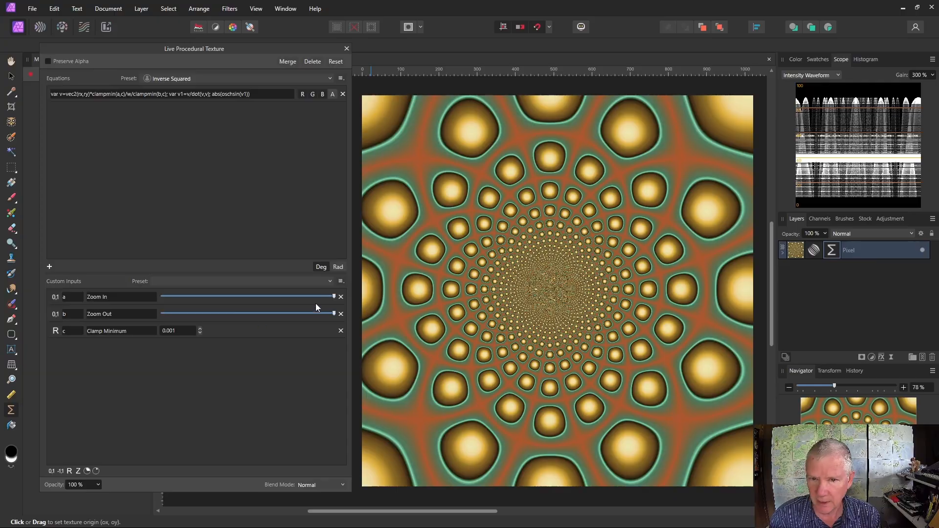
{"action": "left_click_drag", "start_coordinate": [334, 297], "coordinate": [170, 296]}
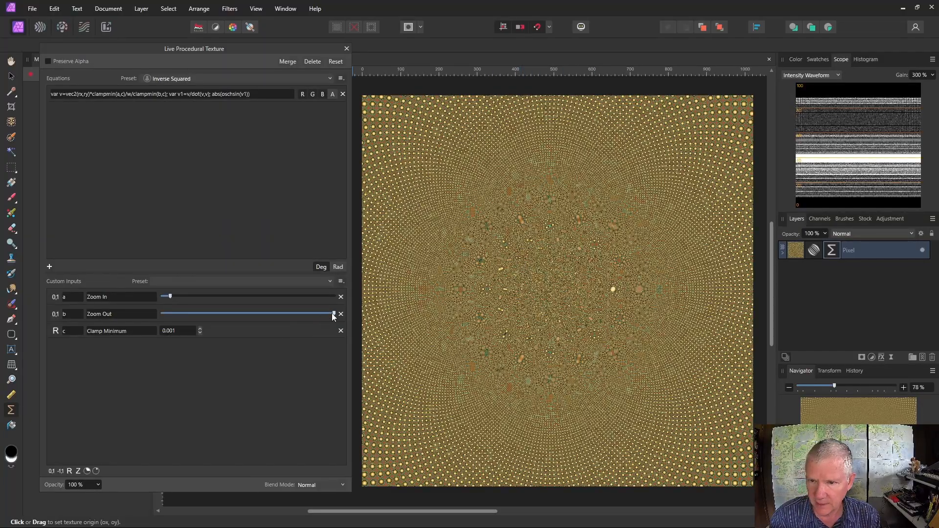
{"action": "mouse_move", "coordinate": [334, 314]}
{"action": "left_mouse_down"}
{"action": "mouse_move", "coordinate": [183, 314]}
{"action": "mouse_move", "coordinate": [334, 315]}
{"action": "left_mouse_up"}
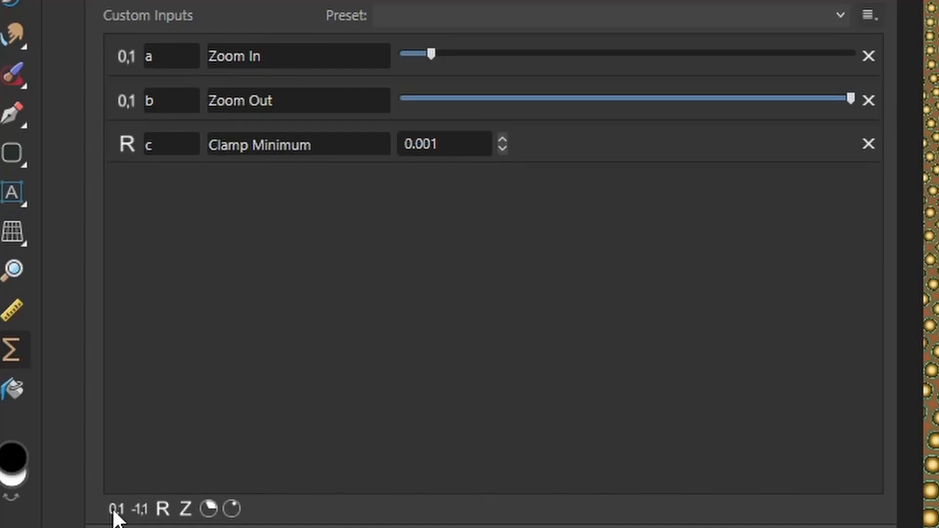
- Add a 0,1 range custom input named bl0 and enter Band limit 0 as its description
{"action": "left_click", "coordinate": [115, 509]}
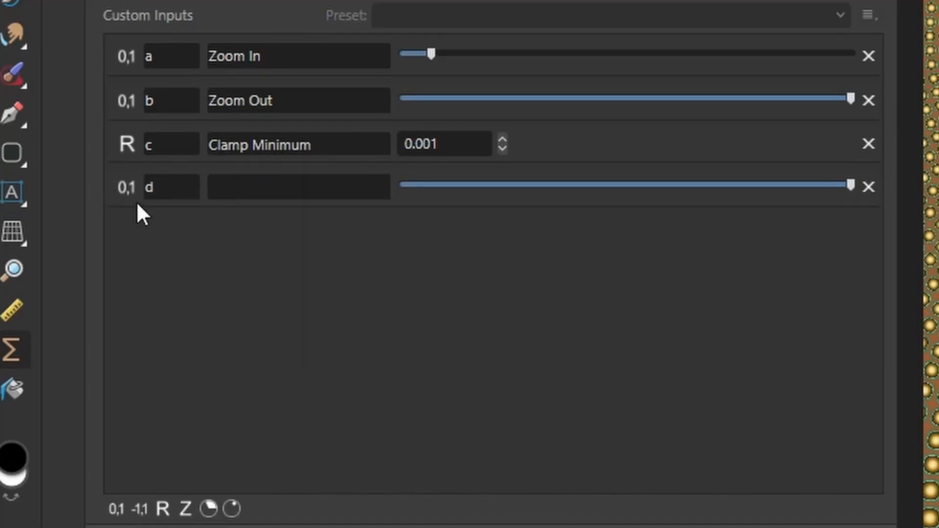
{"action": "left_click", "coordinate": [161, 193]}
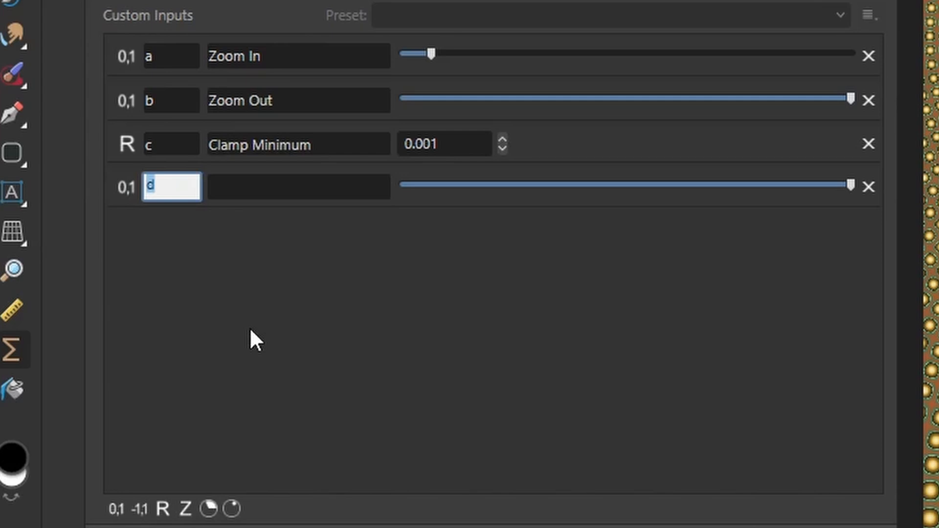
{"action": "type", "text": "bl0"}
{"action": "left_click", "coordinate": [252, 186]}
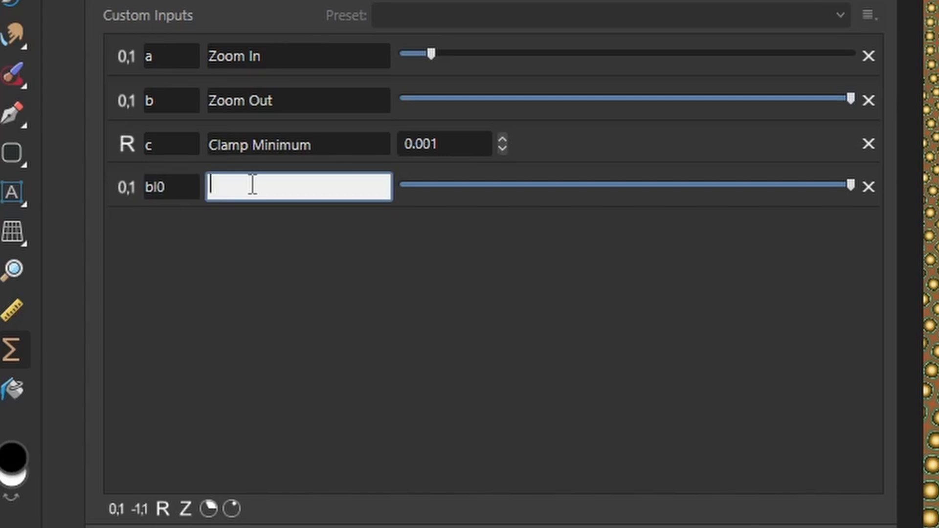
{"action": "type", "text": "Band"}
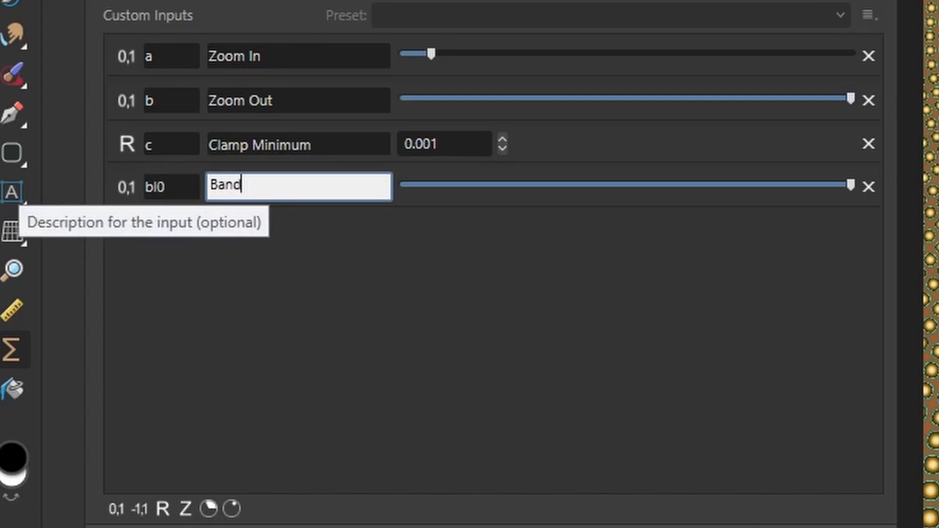
{"action": "type", "text": "limit 0"}
- Add a 0,1 range custom input named bl1 and describe the two band inputs as Bandlimit 0 and Bandlimit 1
{"action": "left_click", "coordinate": [116, 510]}
{"action": "left_click", "coordinate": [158, 227]}
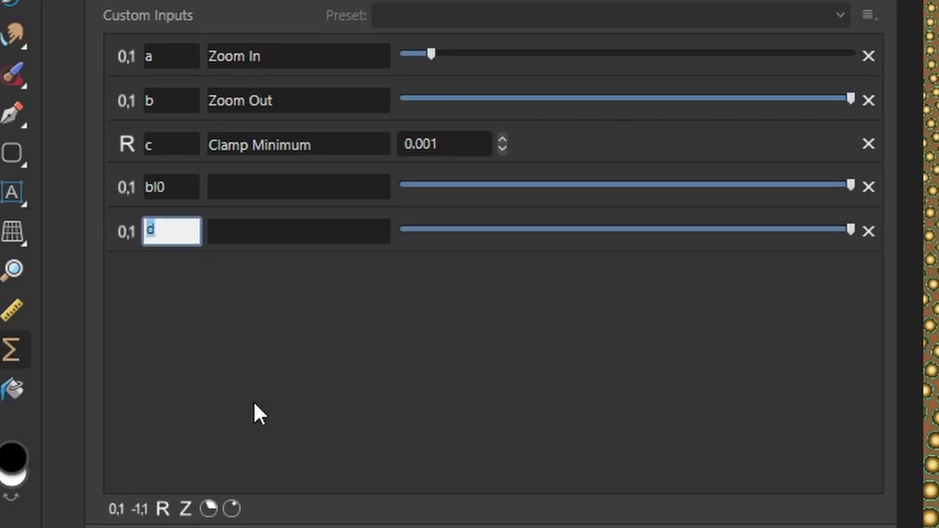
{"action": "type", "text": "bl1"}
{"action": "left_click", "coordinate": [252, 198]}
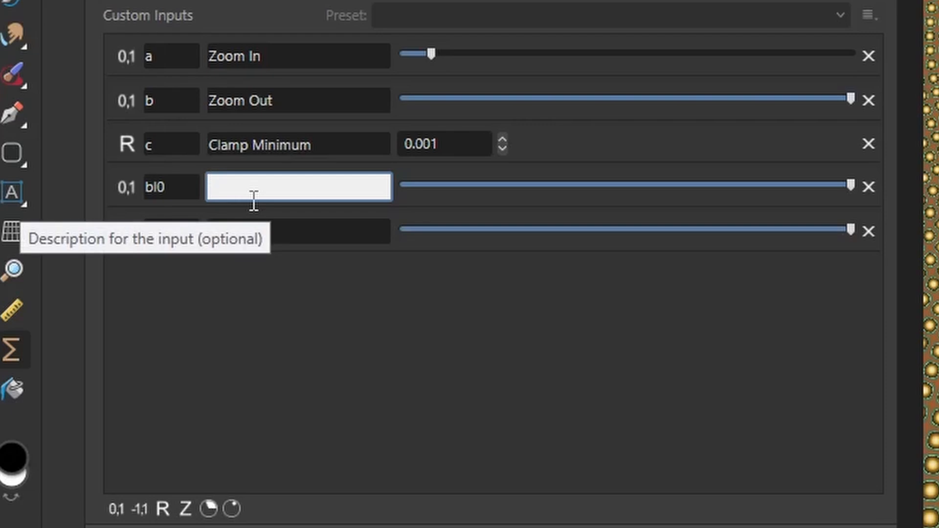
{"action": "type", "text": "Bandlimit 0"}
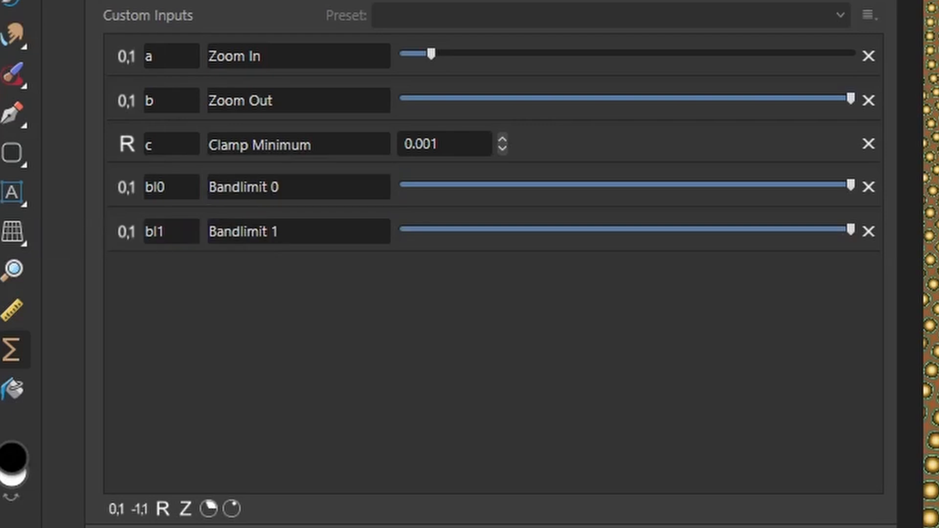
- Add a real-number custom input d with the description Event Horizon and set its value to 1
{"action": "left_click", "coordinate": [163, 509]}
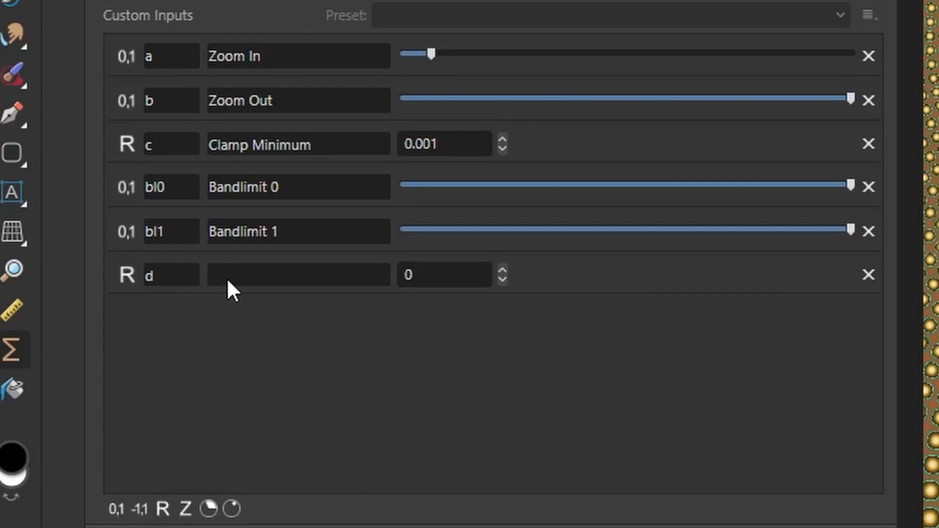
{"action": "left_click", "coordinate": [228, 280]}
{"action": "type", "text": "Eve"}
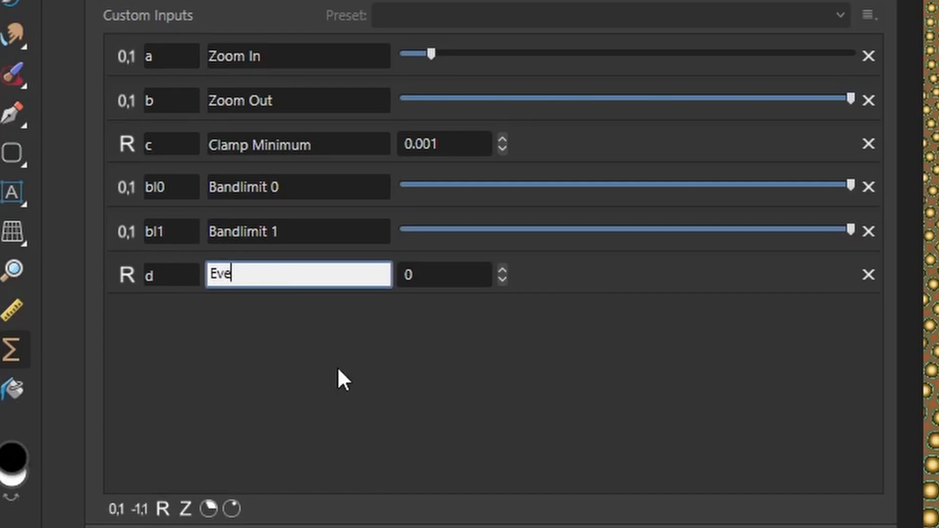
{"action": "type", "text": "nt Horizon"}
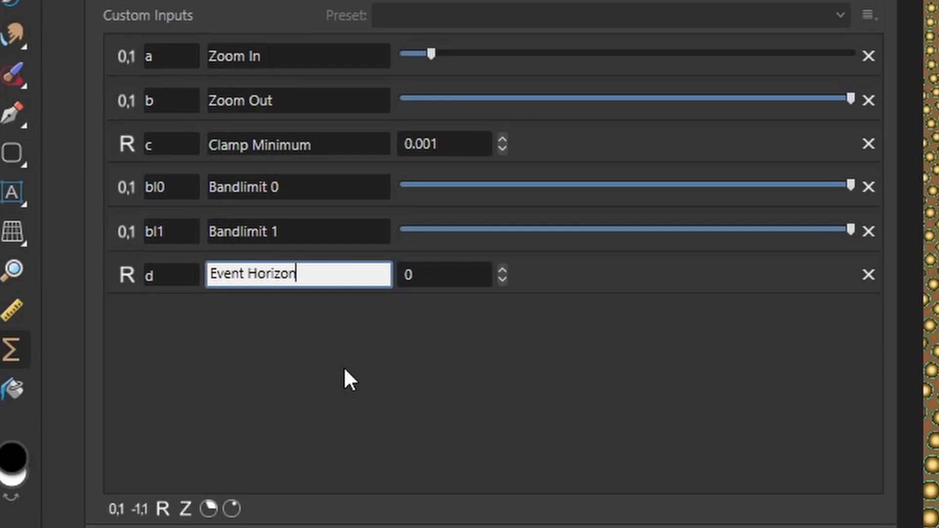
{"action": "left_click", "coordinate": [443, 275]}
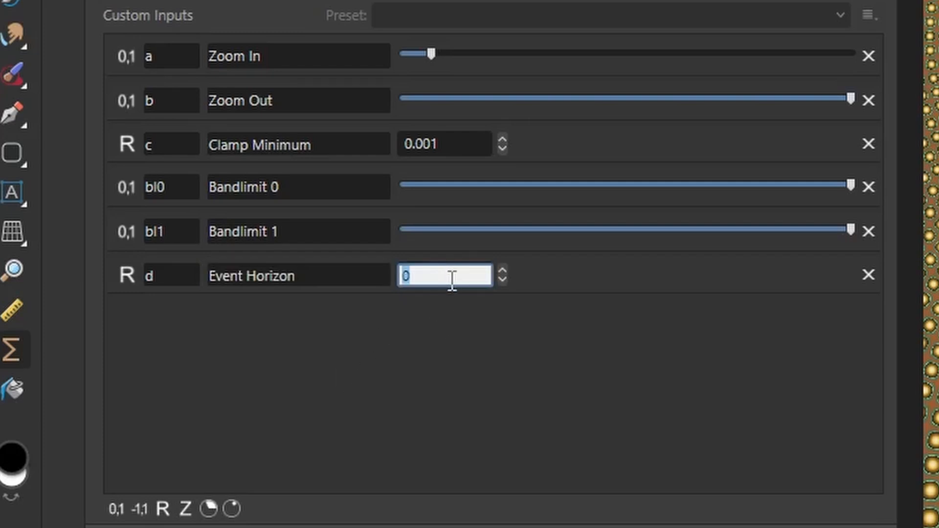
{"action": "type", "text": "1"}
{"action": "key", "text": "Return"}
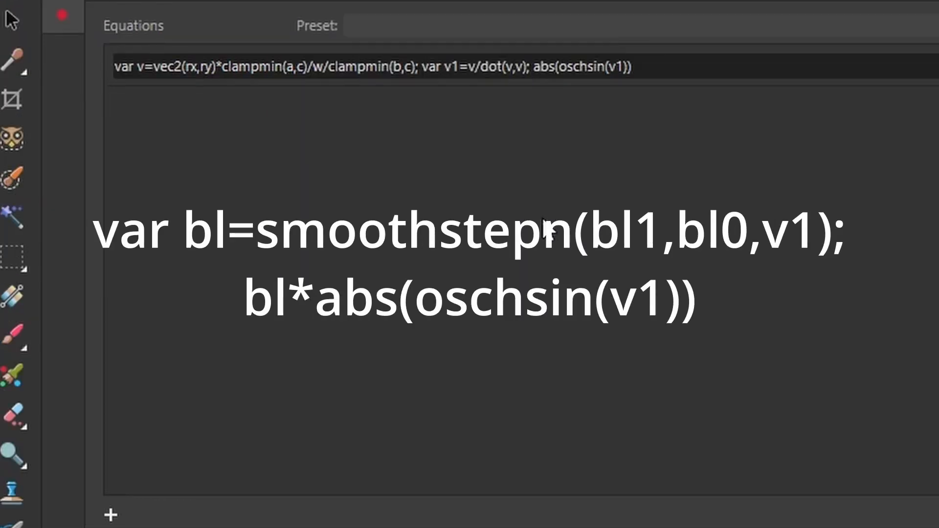
- Insert the statement var bl=smoothstepn(bl1,bl0,v1); before abs(oschsin(v1)) in the procedural texture equation
{"action": "left_click", "coordinate": [534, 63]}
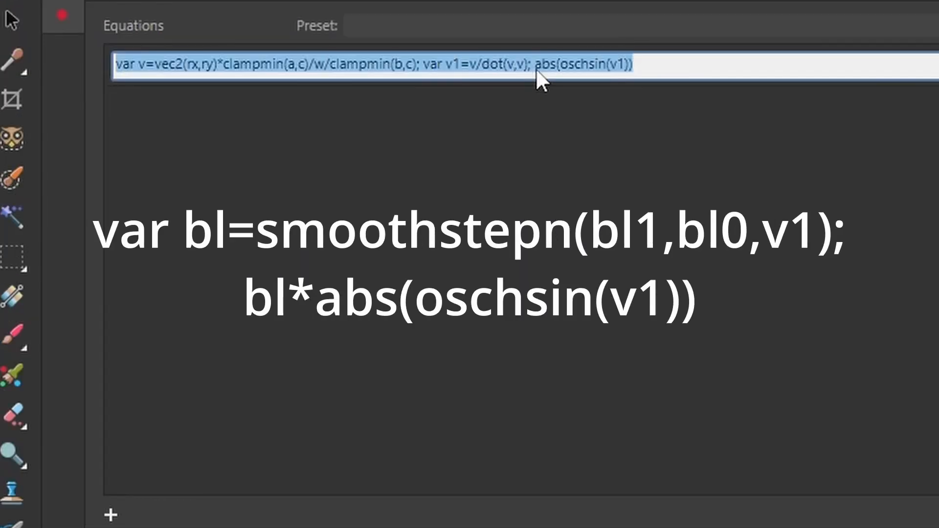
{"action": "left_click", "coordinate": [536, 67]}
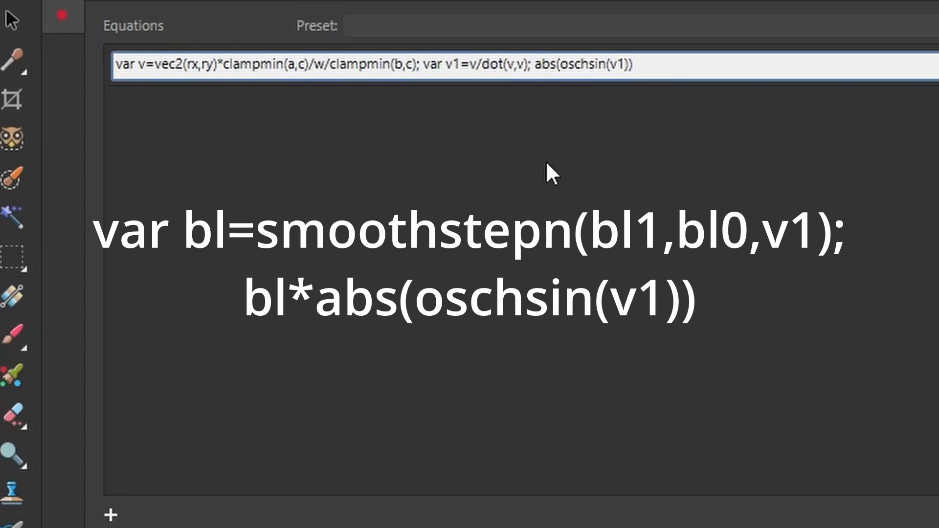
{"action": "type", "text": "var"}
{"action": "type", "text": " b"}
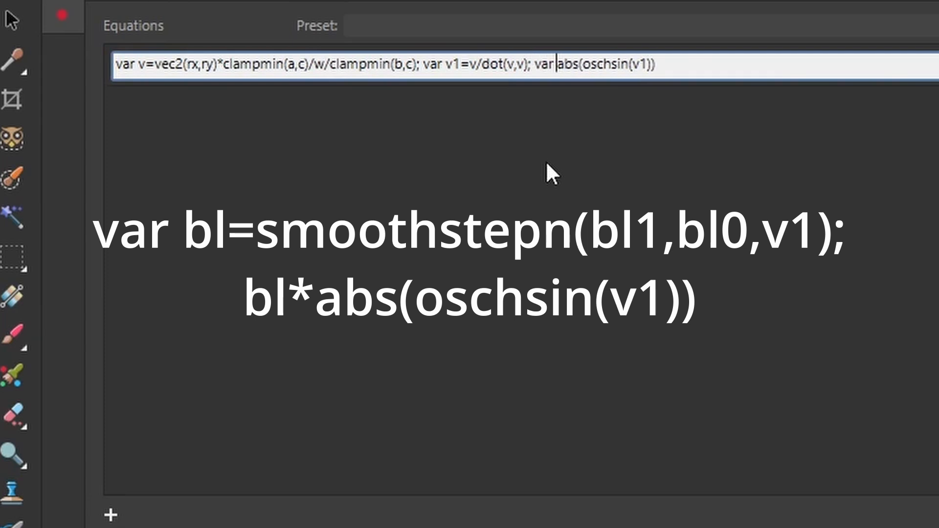
{"action": "type", "text": "l="}
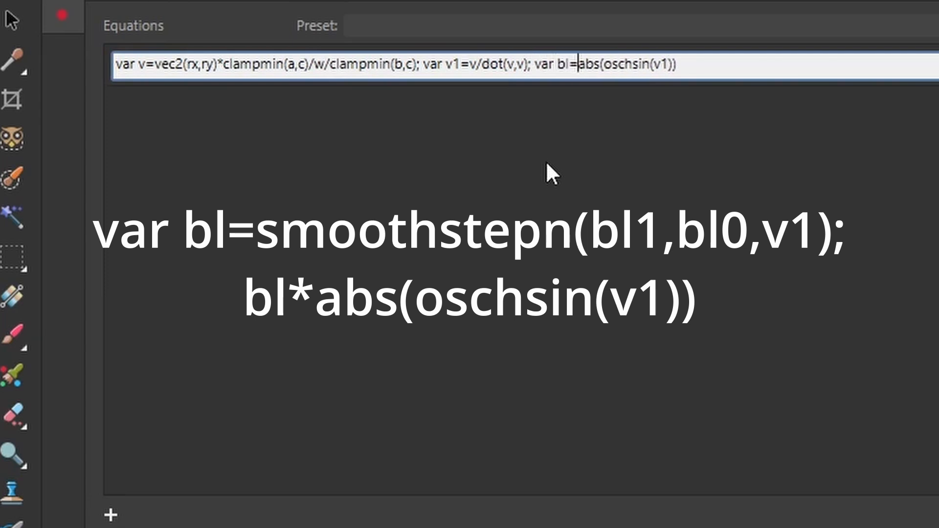
{"action": "type", "text": "smooths"}
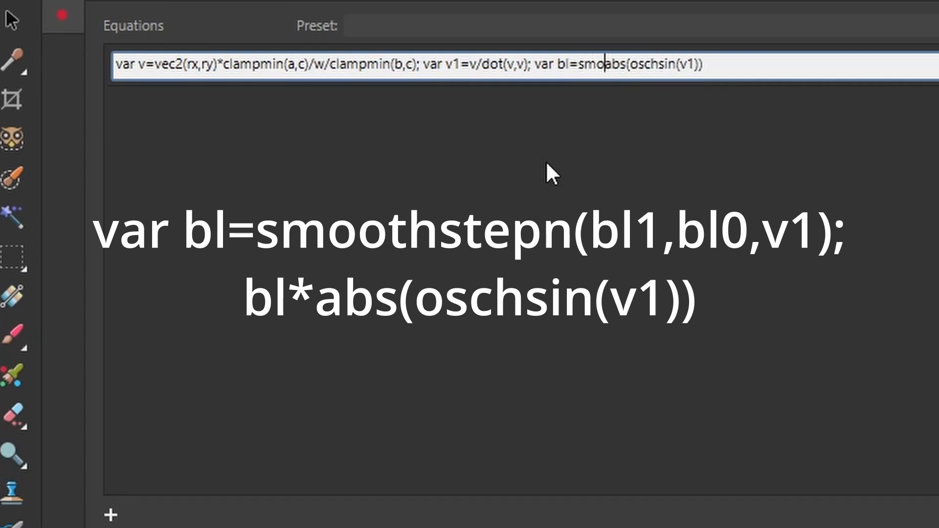
{"action": "type", "text": "tepn"}
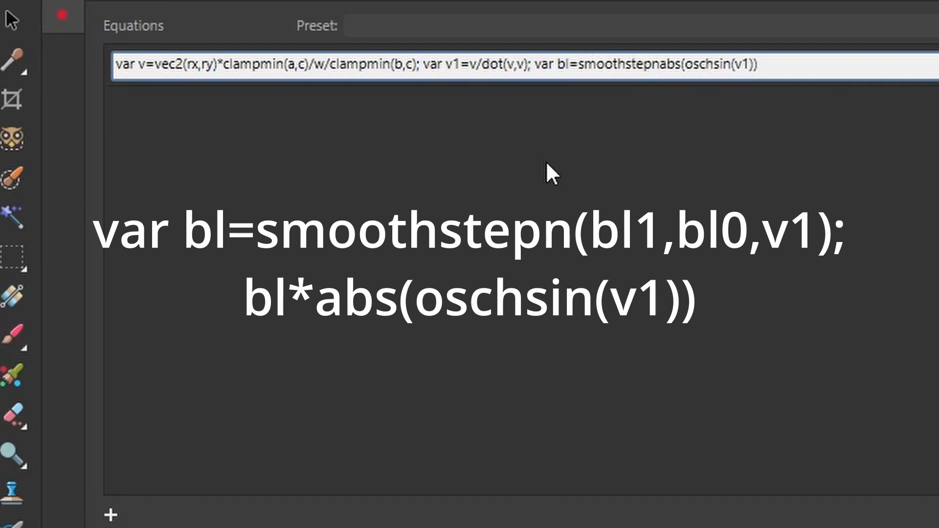
{"action": "type", "text": "("}
{"action": "type", "text": "bl1,"}
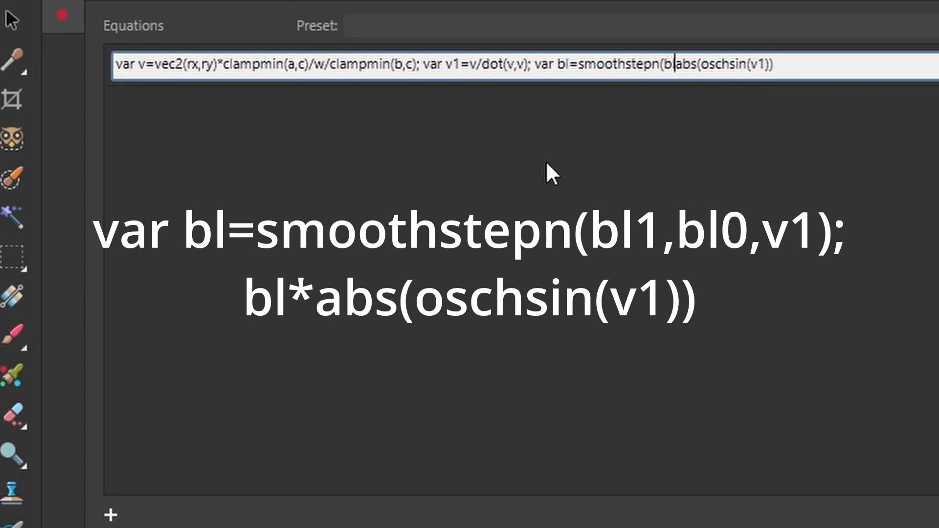
{"action": "type", "text": "bl"}
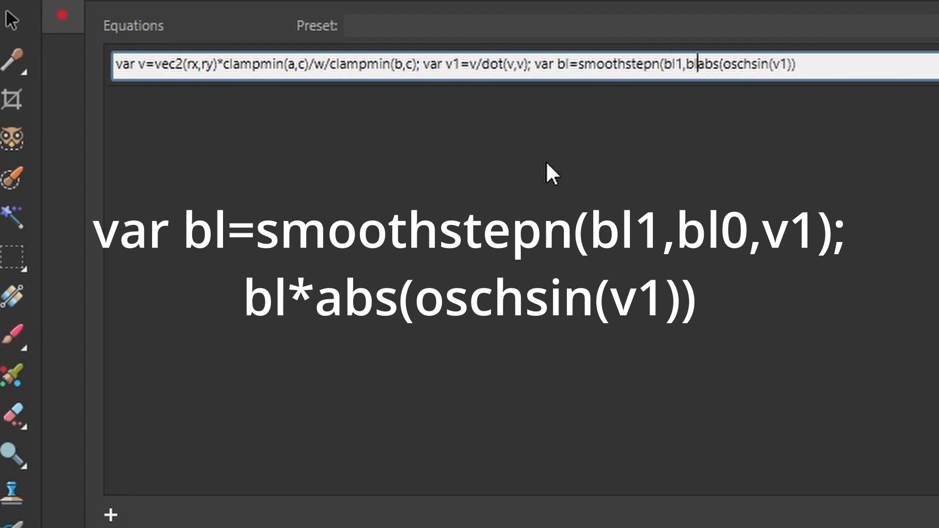
{"action": "type", "text": "0,"}
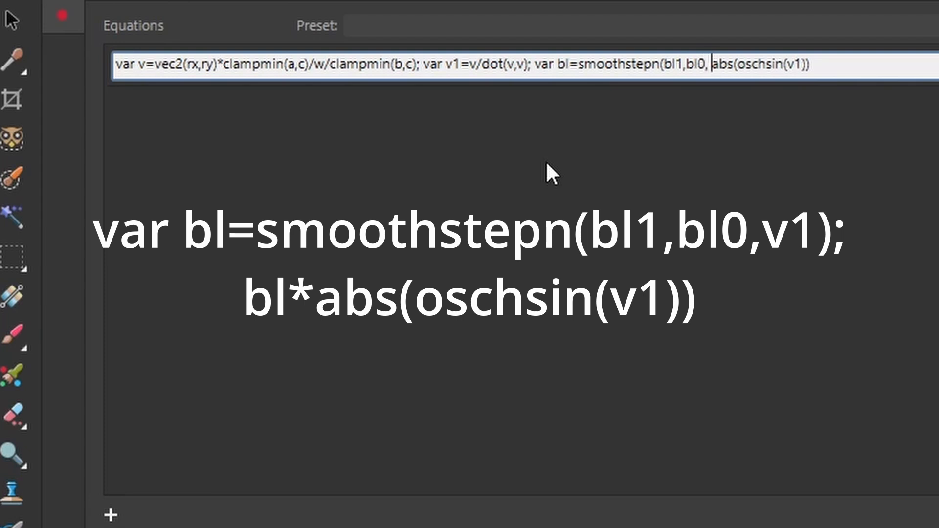
{"action": "key", "text": "BackSpace"}
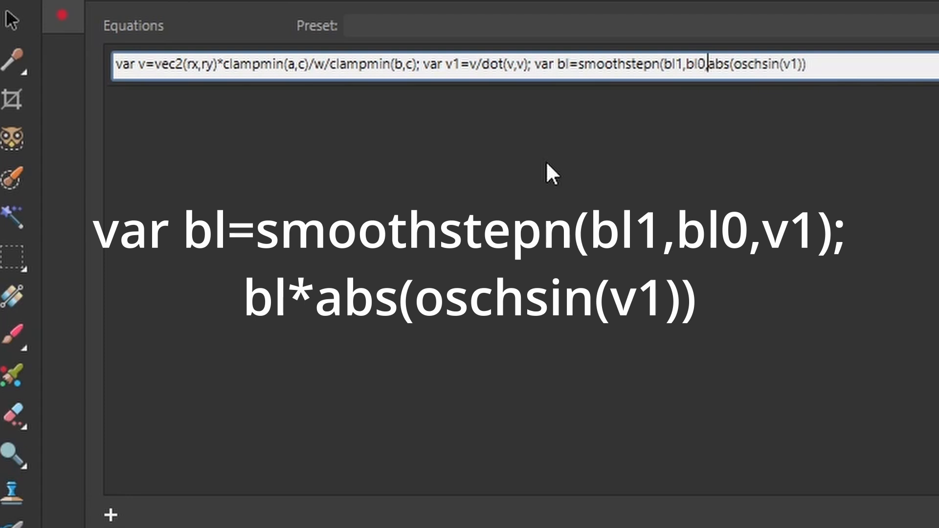
{"action": "type", "text": "v"}
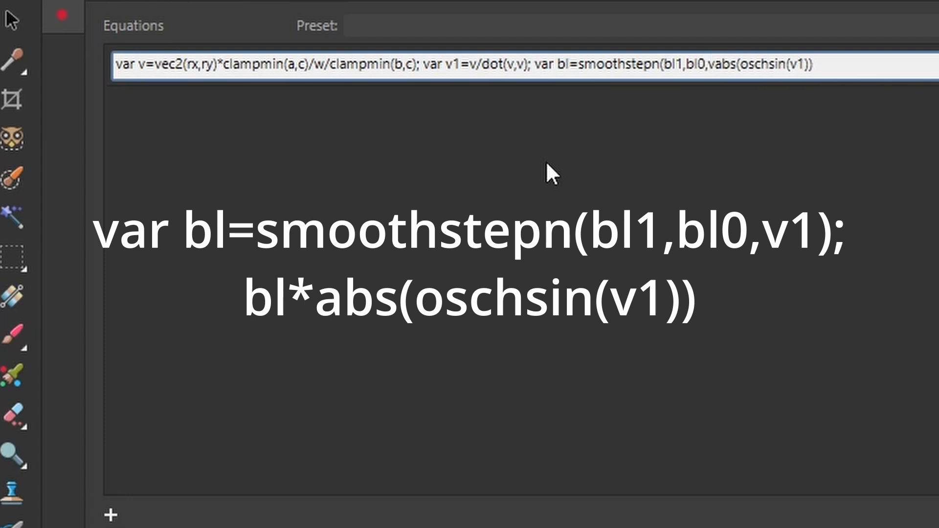
{"action": "type", "text": "1"}
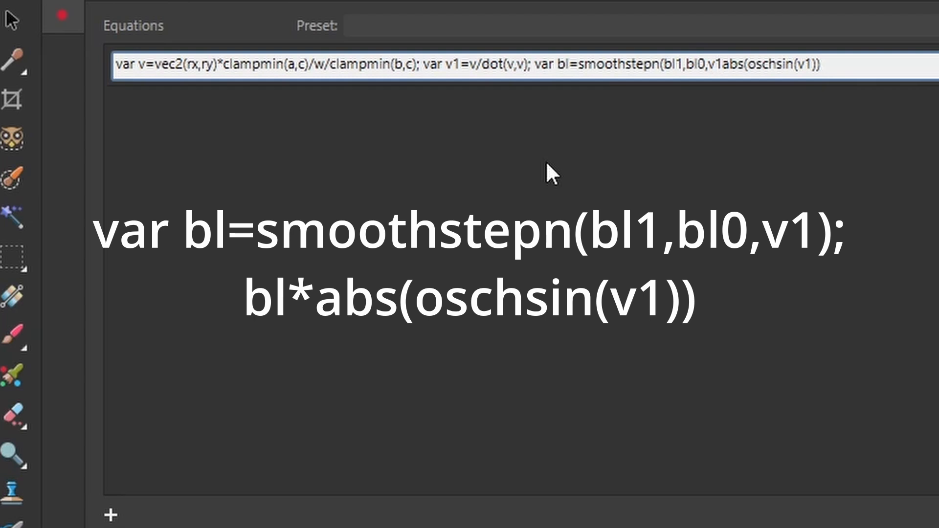
{"action": "type", "text": ");"}
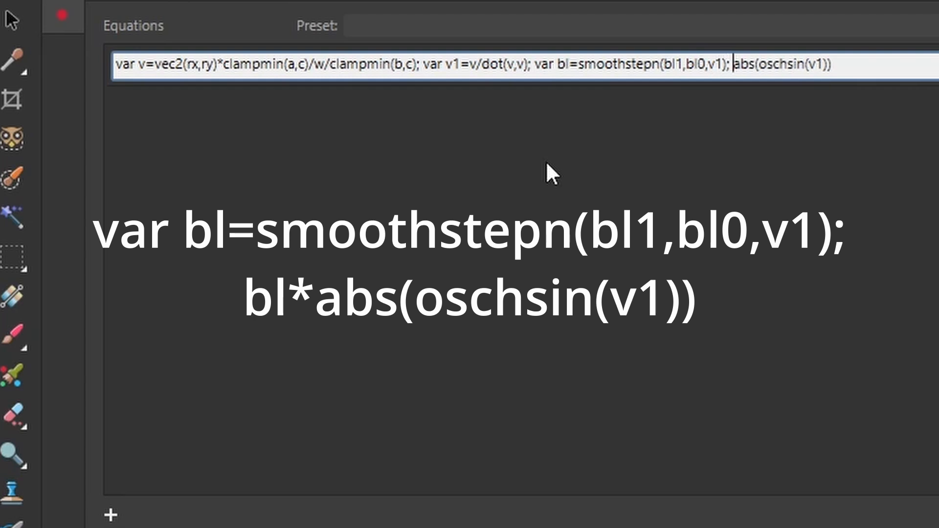
- Multiply the final abs(oschsin(v1)) term by bl and apply the equation
{"action": "type", "text": "bl"}
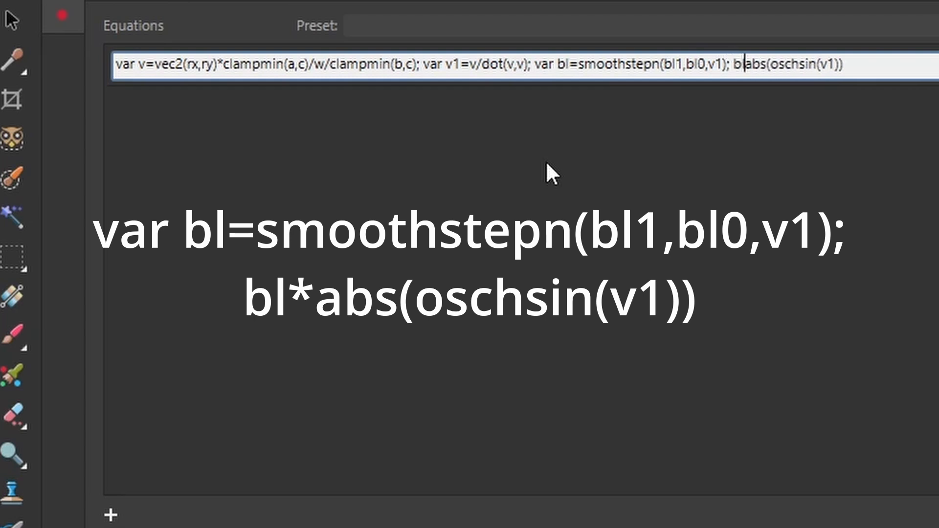
{"action": "type", "text": "*"}
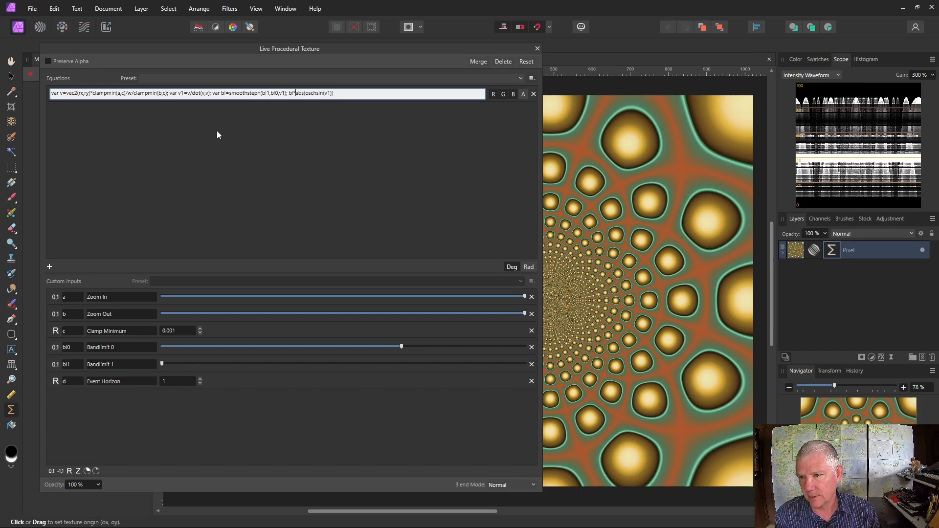
{"action": "key", "text": "Return"}
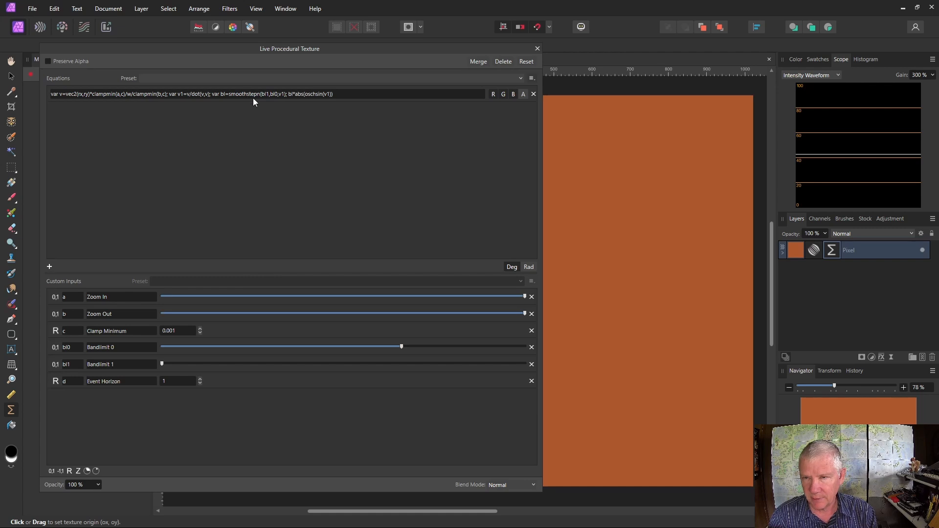
- Change the last smoothstepn argument to v1.x, apply the equation, and narrow the Live Procedural Texture dialog to expose the canvas
{"action": "left_click", "coordinate": [284, 95]}
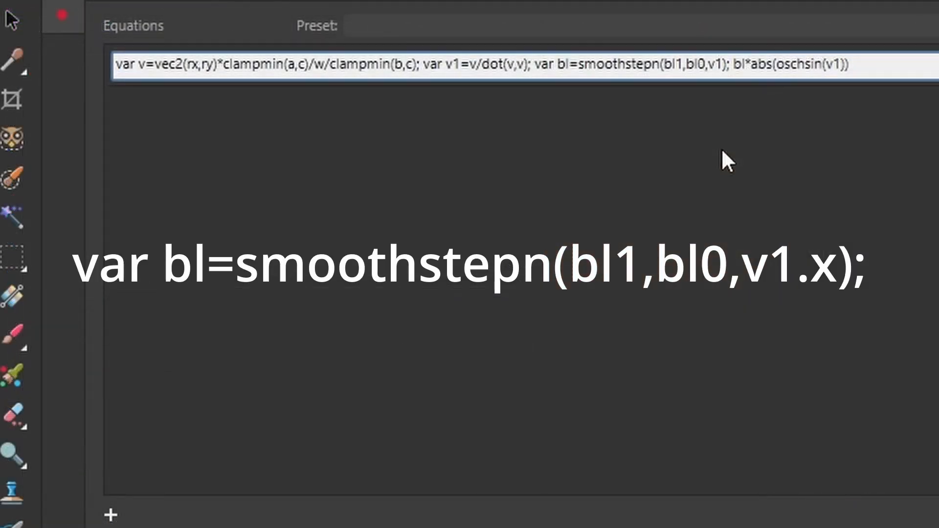
{"action": "type", "text": "."}
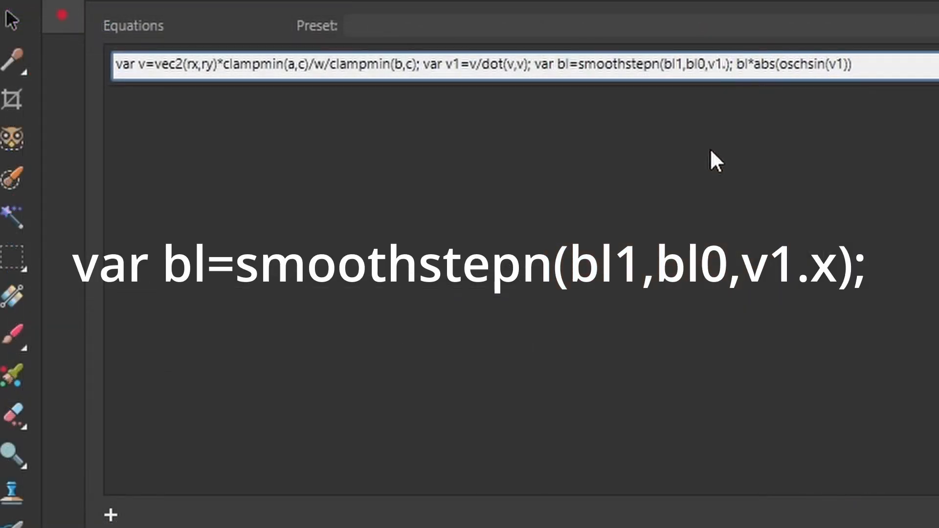
{"action": "type", "text": "x"}
{"action": "key", "text": "Return"}
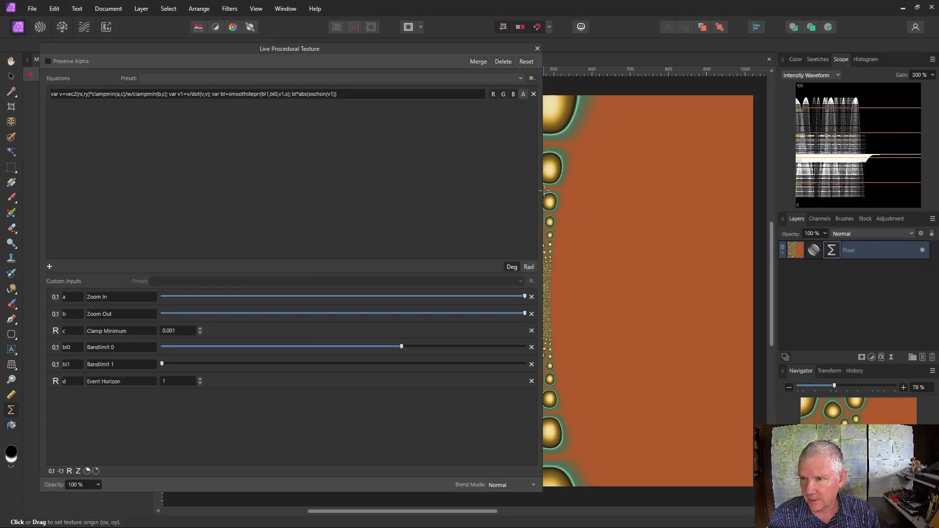
{"action": "left_click_drag", "start_coordinate": [542, 192], "coordinate": [390, 191]}
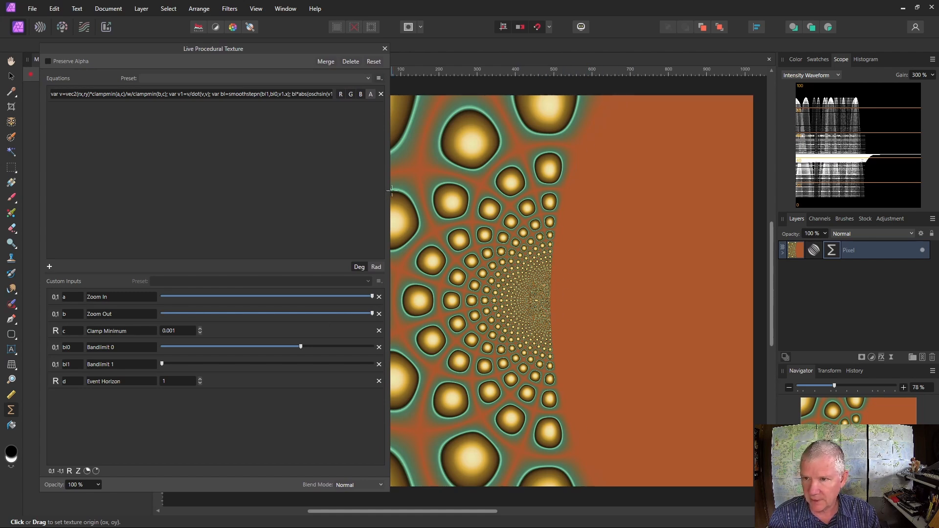
- Widen the dialog and divide the last smoothstepn argument by d so that it reads v1.x/d
{"action": "left_click_drag", "start_coordinate": [389, 191], "coordinate": [576, 192]}
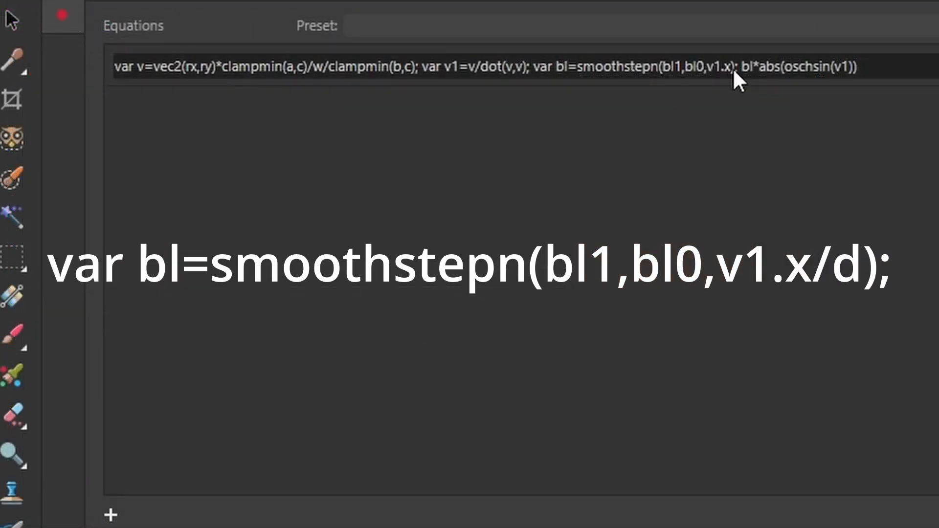
{"action": "left_click", "coordinate": [733, 69]}
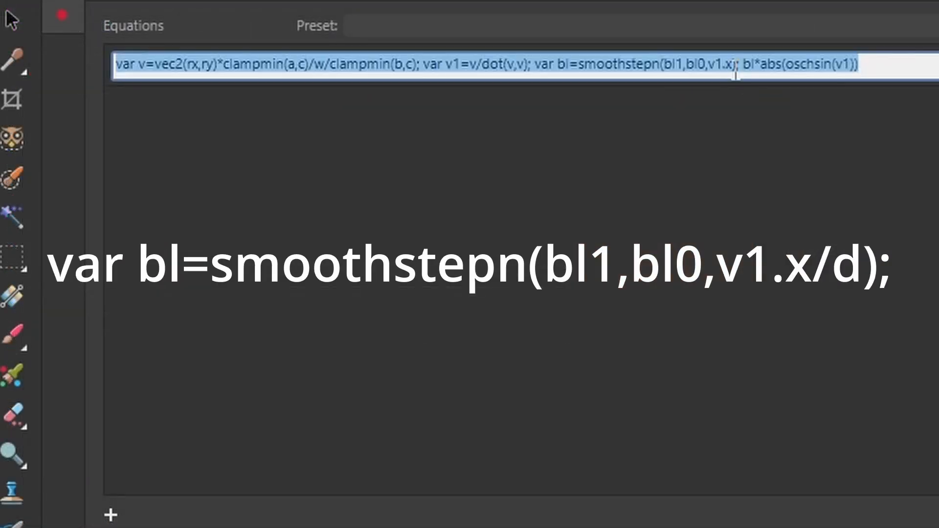
{"action": "left_click", "coordinate": [732, 68]}
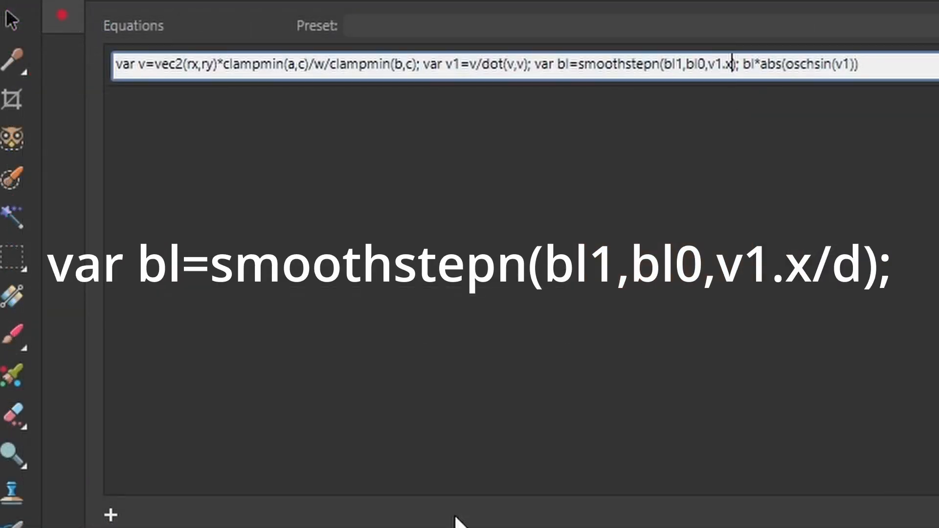
{"action": "type", "text": "/d"}
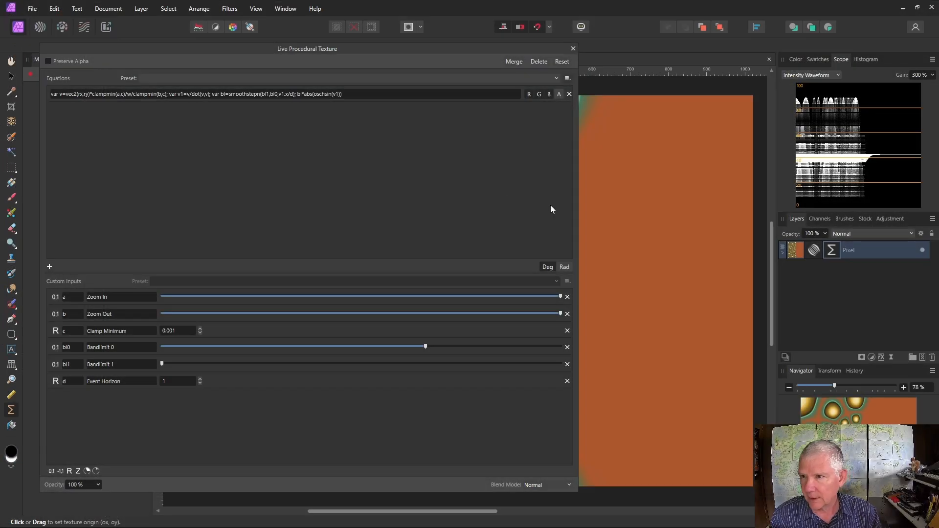
- Narrow the dialog to expose the whole image and raise the Event Horizon input to 28
{"action": "left_click_drag", "start_coordinate": [578, 212], "coordinate": [351, 212]}
{"action": "left_click", "coordinate": [201, 380]}
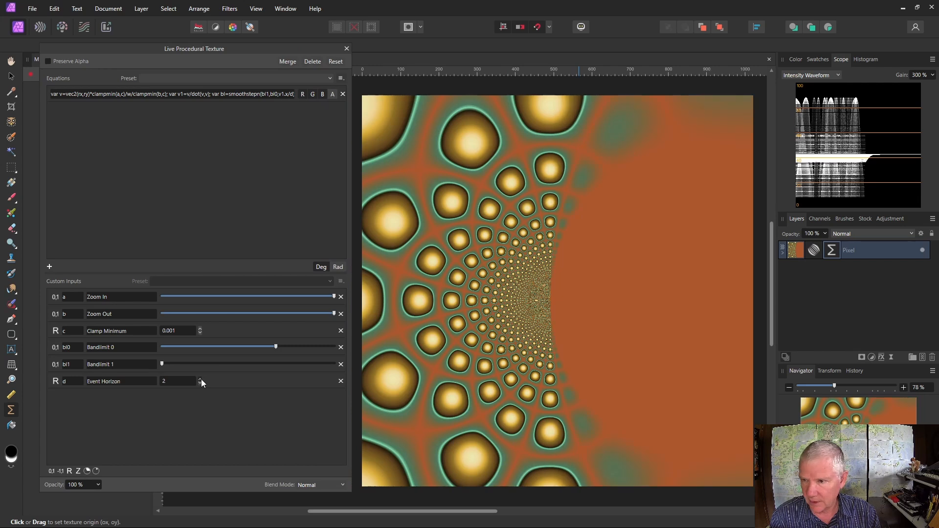
{"action": "left_click", "coordinate": [201, 379]}
{"action": "left_click", "coordinate": [201, 380]}
{"action": "left_click", "coordinate": [201, 379]}
{"action": "left_click", "coordinate": [201, 380]}
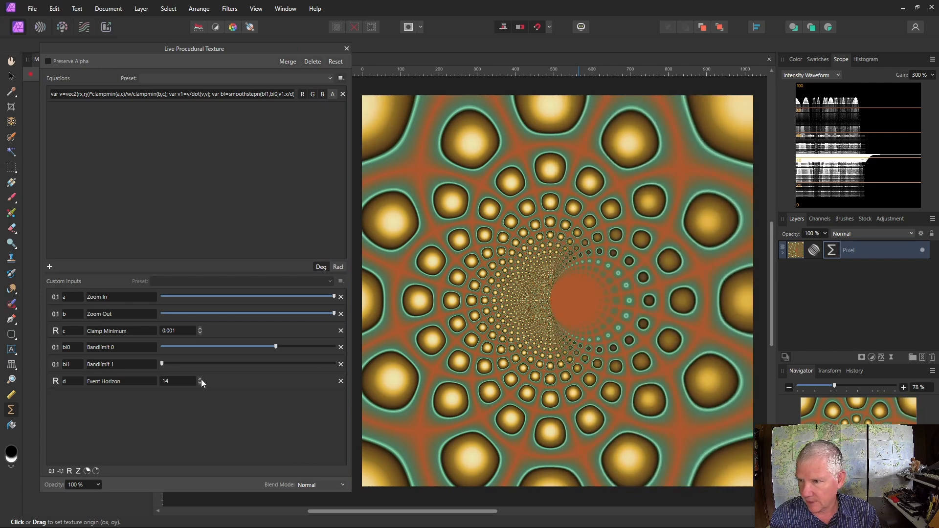
{"action": "left_click", "coordinate": [201, 380]}
{"action": "left_click", "coordinate": [201, 379]}
{"action": "left_click", "coordinate": [201, 379]}
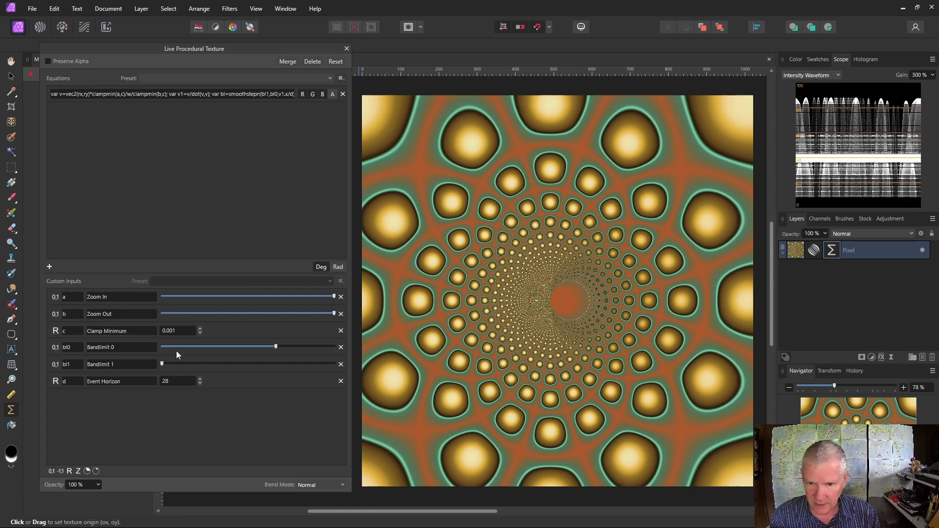
- Raise Bandlimit 0 to its maximum, and try Bandlimit 1 at higher values before returning it to its minimum
{"action": "left_click_drag", "start_coordinate": [163, 364], "coordinate": [338, 348]}
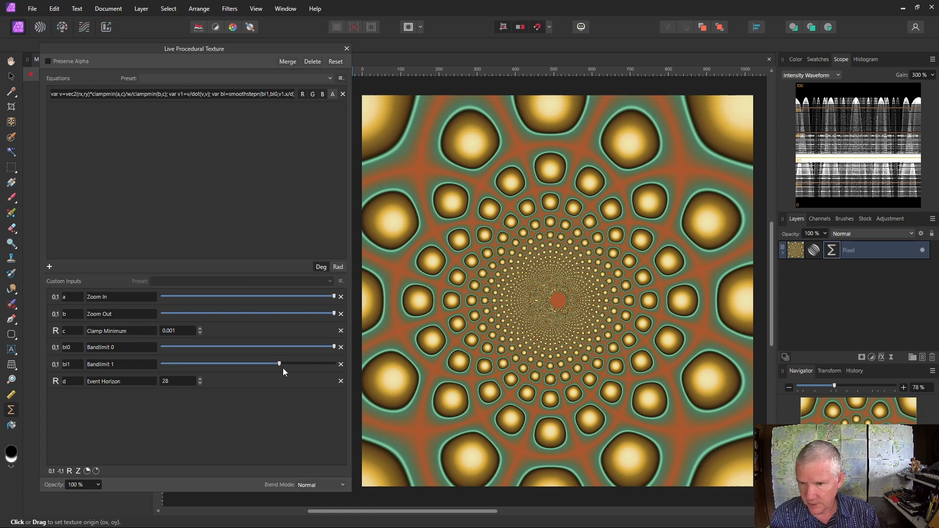
{"action": "left_click_drag", "start_coordinate": [281, 366], "coordinate": [165, 365]}
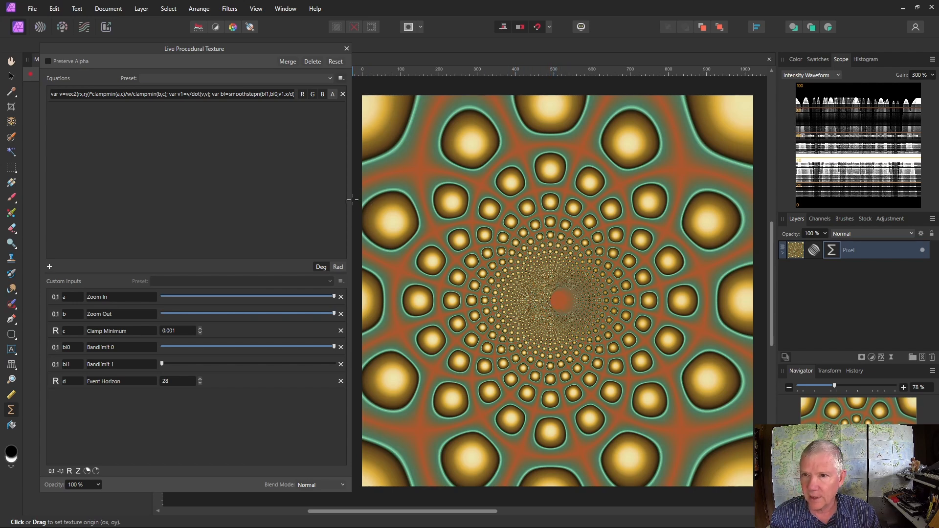
- Widen the Live Procedural Texture dialog, wrap the last smoothstepn argument as abs(v1.x/d), and apply the equation
{"action": "left_click_drag", "start_coordinate": [351, 199], "coordinate": [617, 194]}
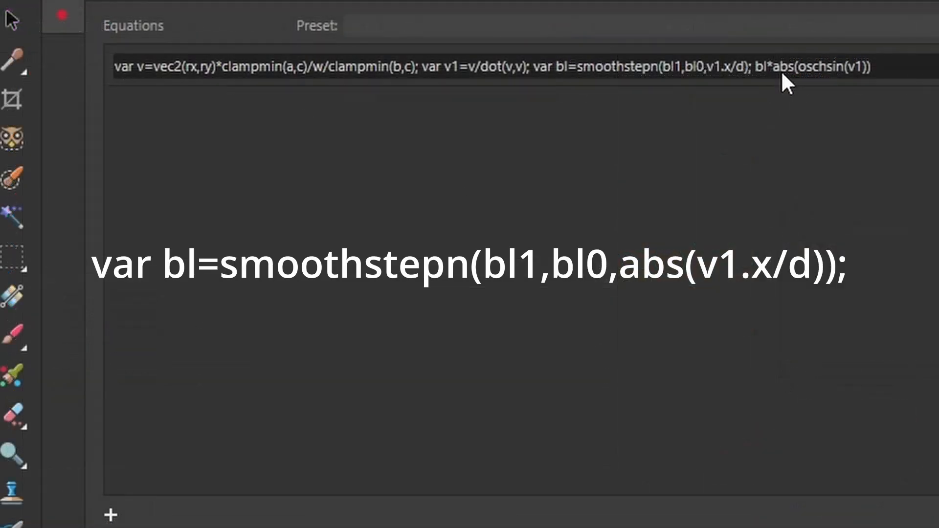
{"action": "left_click", "coordinate": [721, 70]}
{"action": "left_click", "coordinate": [704, 64]}
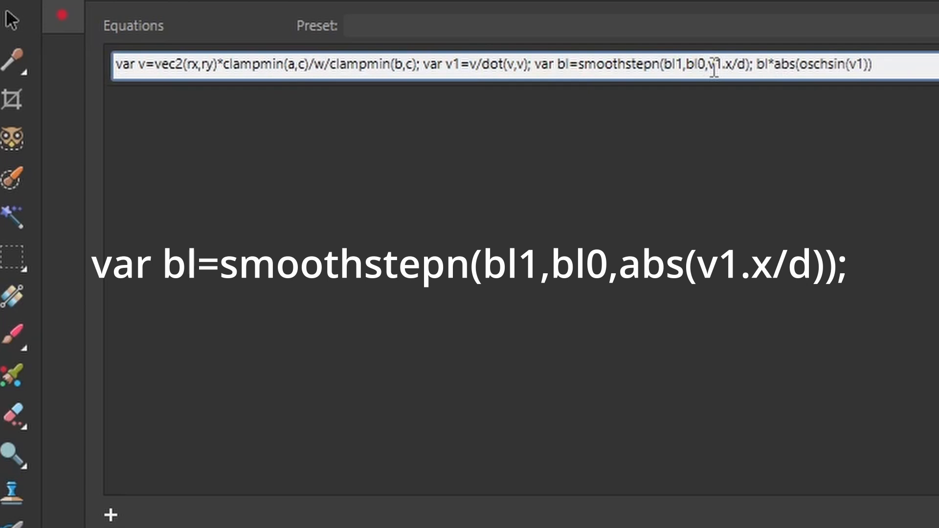
{"action": "left_click", "coordinate": [710, 67]}
{"action": "type", "text": "abs("}
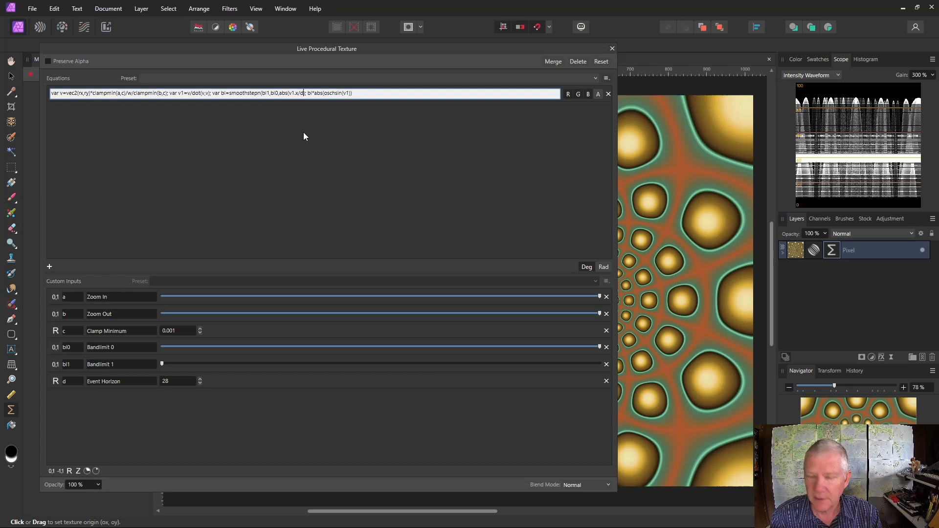
{"action": "type", "text": ")"}
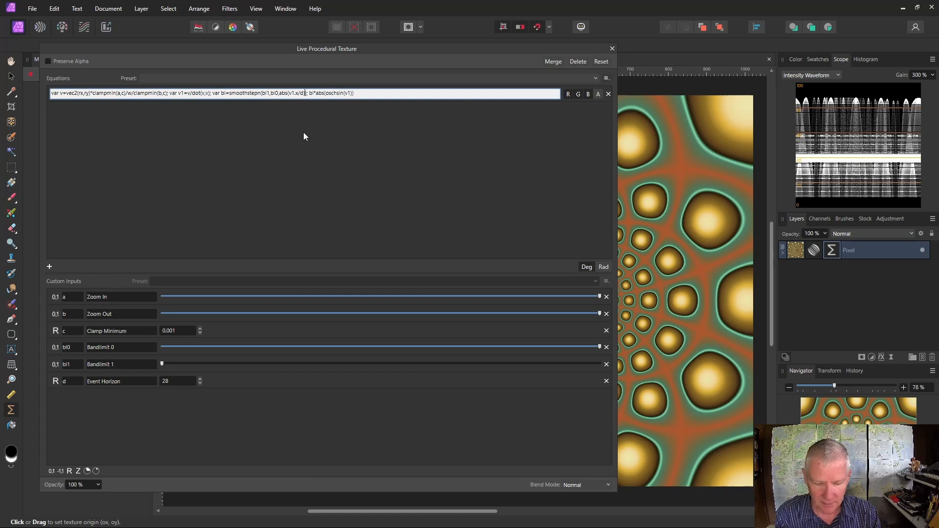
{"action": "key", "text": "Return"}
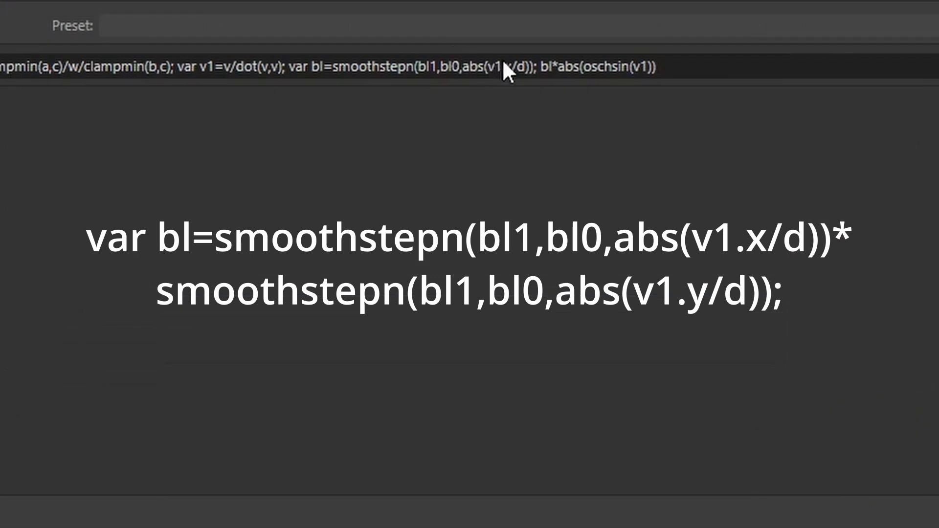
- Duplicate smoothstepn(bl1,bl0,abs(v1.x/d)) within the bl definition and multiply the two copies together
{"action": "left_click", "coordinate": [312, 76]}
{"action": "left_click", "coordinate": [341, 64]}
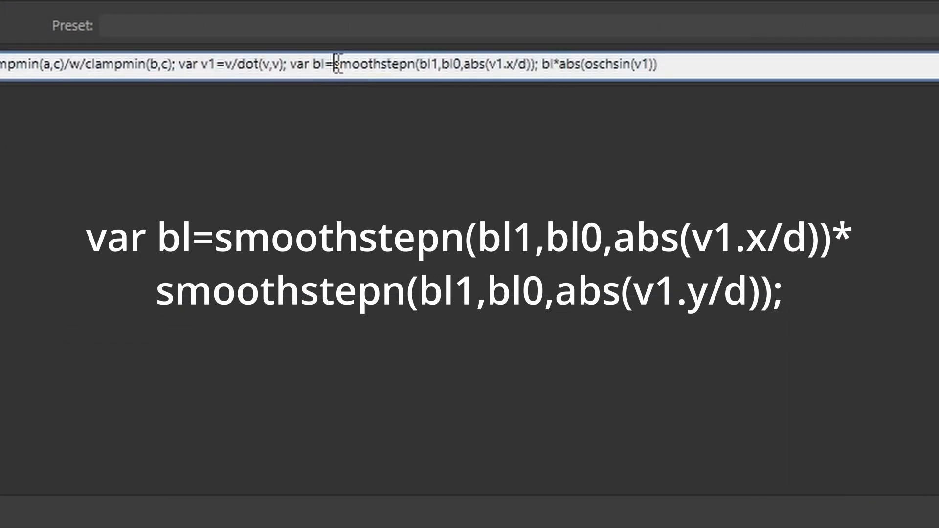
{"action": "left_click_drag", "start_coordinate": [335, 64], "coordinate": [536, 64]}
{"action": "key", "text": "ctrl+c"}
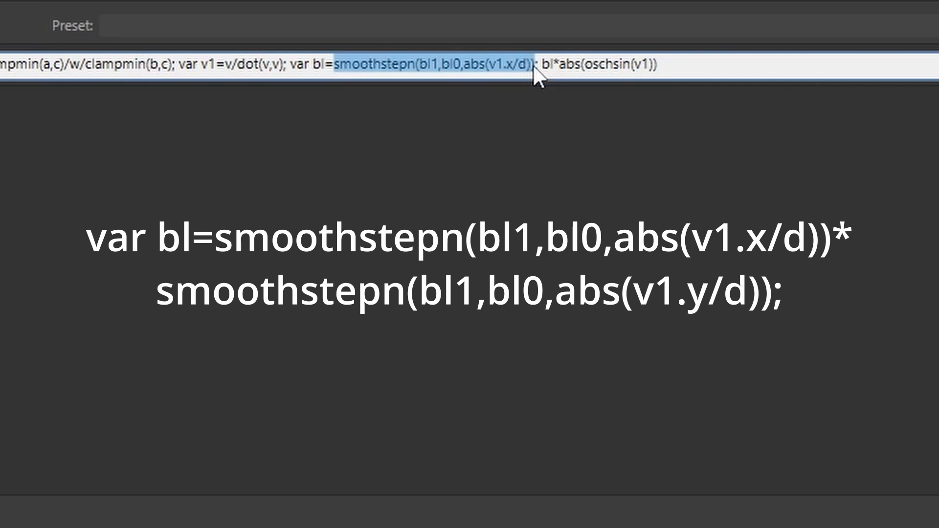
{"action": "left_click", "coordinate": [535, 78]}
{"action": "left_click", "coordinate": [537, 72]}
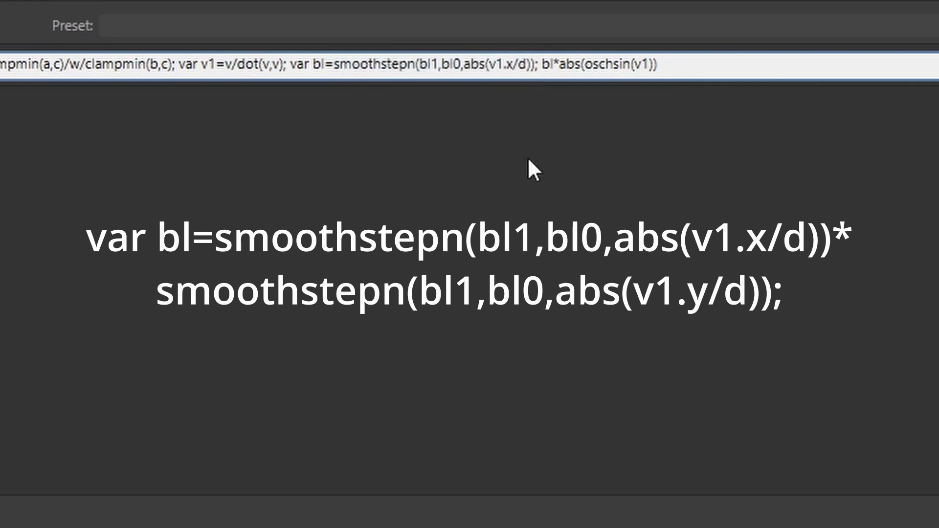
{"action": "key", "text": "ctrl+v"}
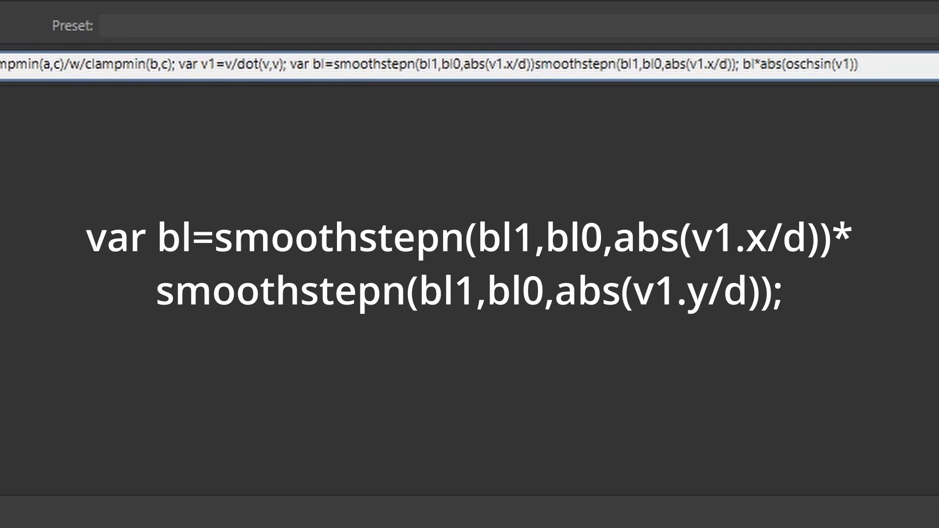
{"action": "type", "text": "*"}
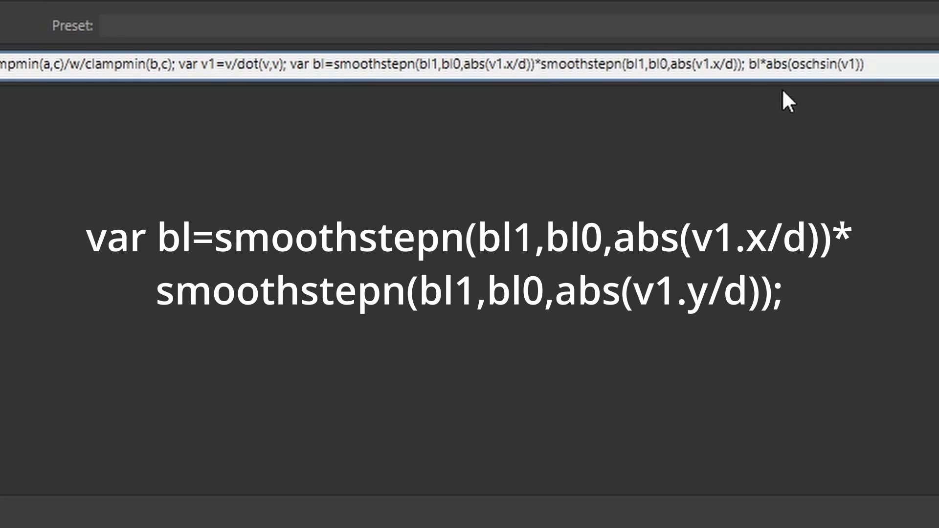
- Change v1.x to v1.y in the second smoothstepn factor so its last argument reads abs(v1.y/d)
{"action": "left_click", "coordinate": [720, 63]}
{"action": "key", "text": "BackSpace"}
{"action": "type", "text": "y"}
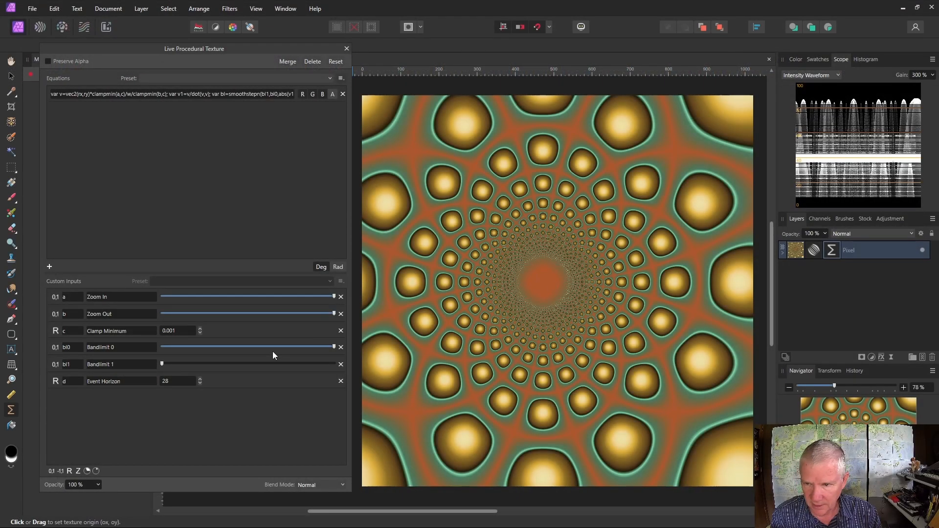
- Lower Zoom In to about a quarter, with Bandlimit 0 at its maximum and Bandlimit 1 at about 90% of its range
{"action": "left_click_drag", "start_coordinate": [332, 348], "coordinate": [293, 347]}
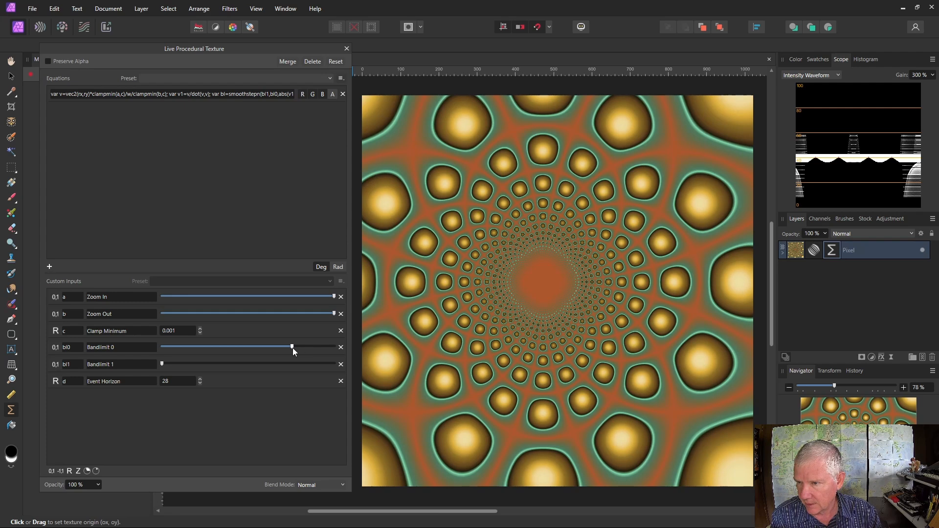
{"action": "left_click_drag", "start_coordinate": [334, 297], "coordinate": [203, 304]}
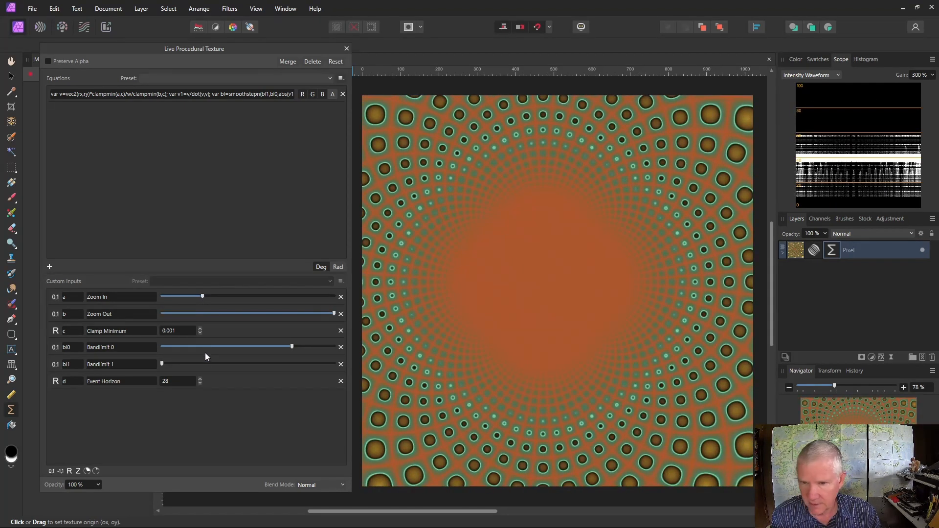
{"action": "left_click_drag", "start_coordinate": [293, 346], "coordinate": [339, 347]}
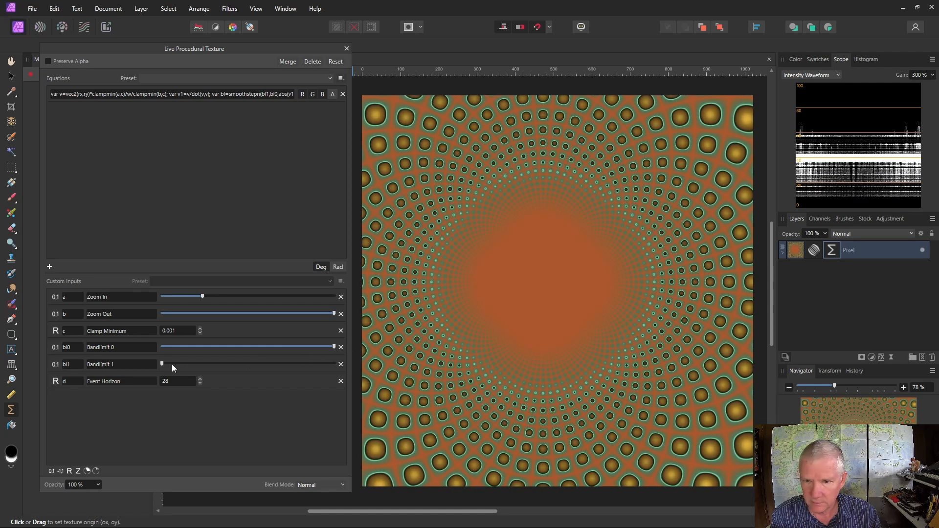
{"action": "left_click_drag", "start_coordinate": [163, 363], "coordinate": [316, 362]}
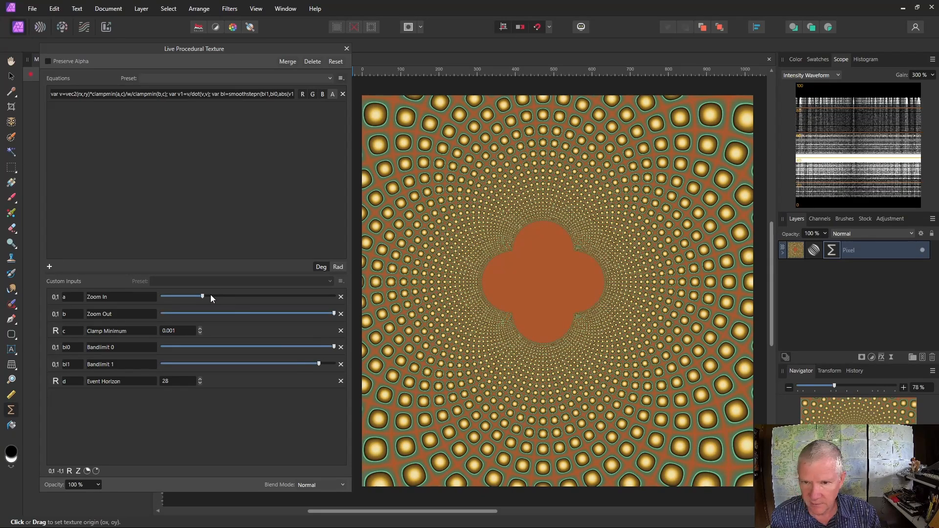
- Lower Zoom In to about 14% of its range, raise Event Horizon to 56, and reduce Bandlimit 1 to about 15%
{"action": "mouse_move", "coordinate": [200, 298]}
{"action": "left_mouse_down"}
{"action": "mouse_move", "coordinate": [163, 300]}
{"action": "mouse_move", "coordinate": [187, 298]}
{"action": "left_mouse_up"}
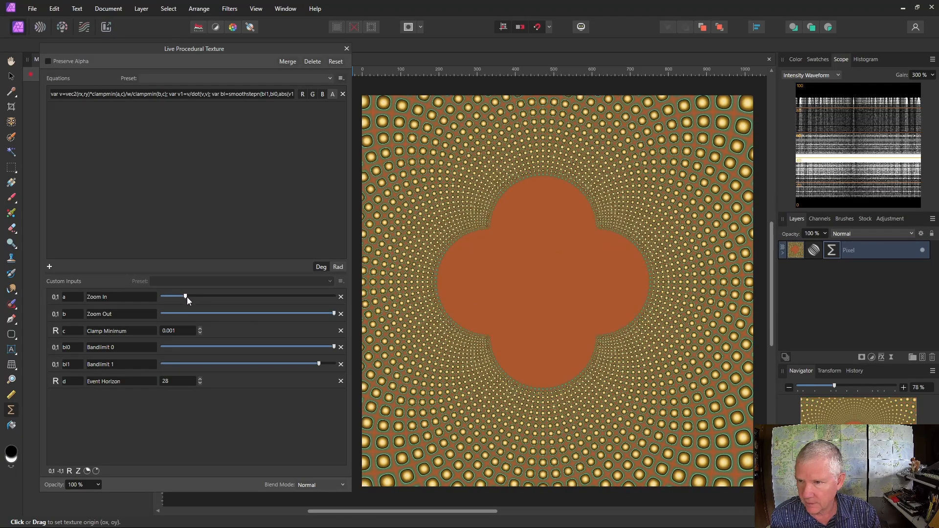
{"action": "left_click", "coordinate": [200, 378]}
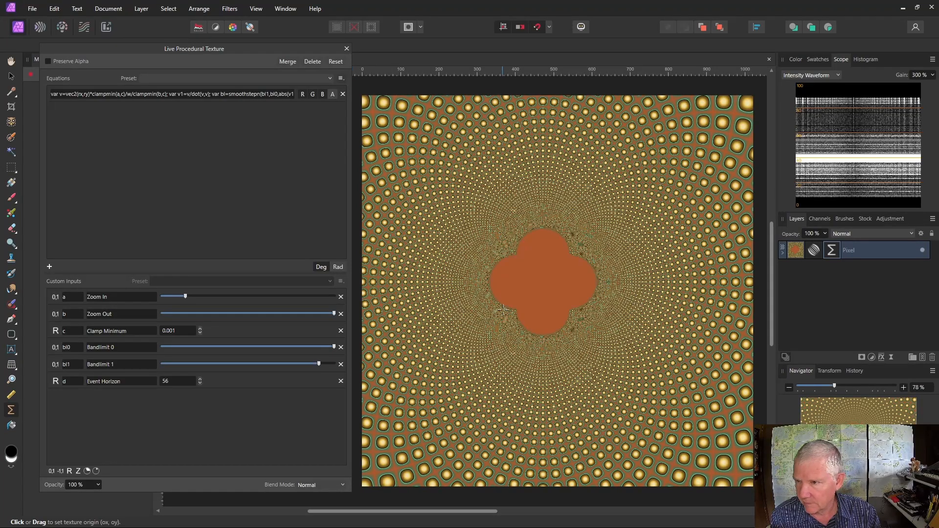
{"action": "left_click_drag", "start_coordinate": [321, 364], "coordinate": [188, 371]}
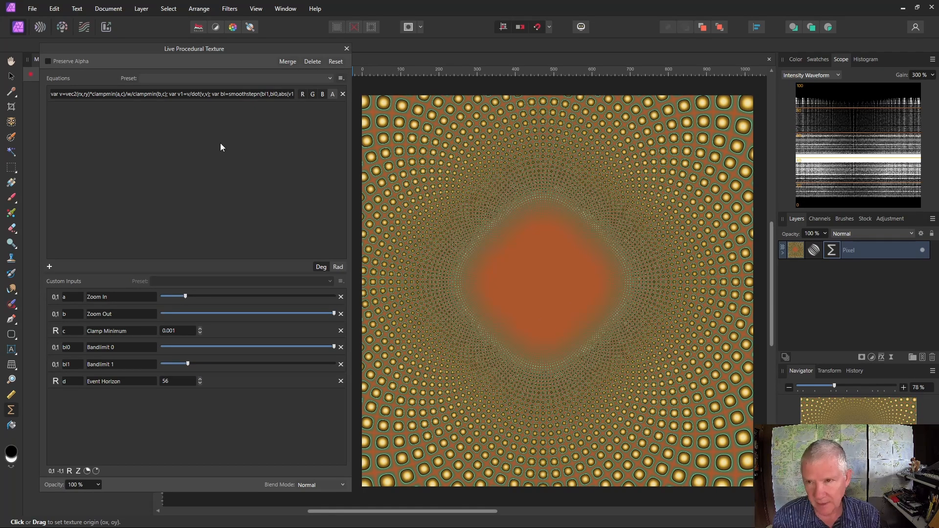